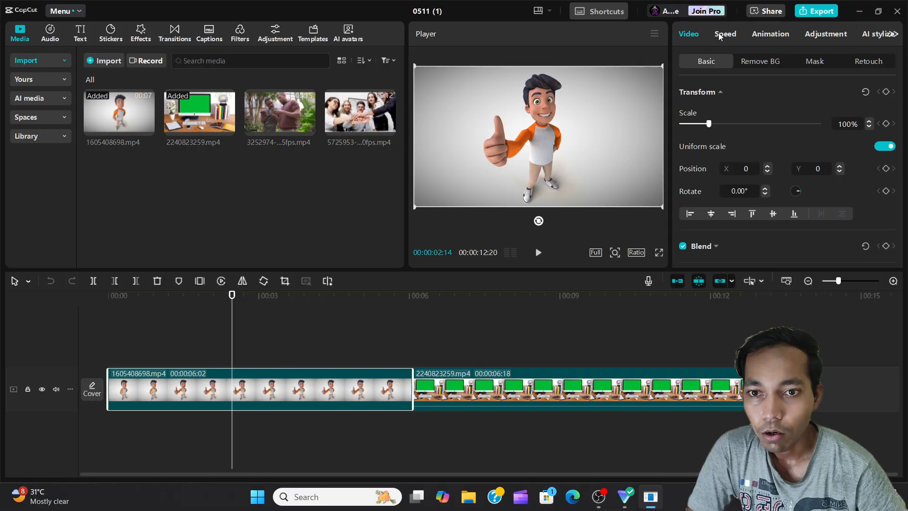
# Remove the background of the first clip, 1605408698.mp4, with automatic removal
pyautogui.scroll(-5, 710, 127)
pyautogui.scroll(-3, 711, 129)
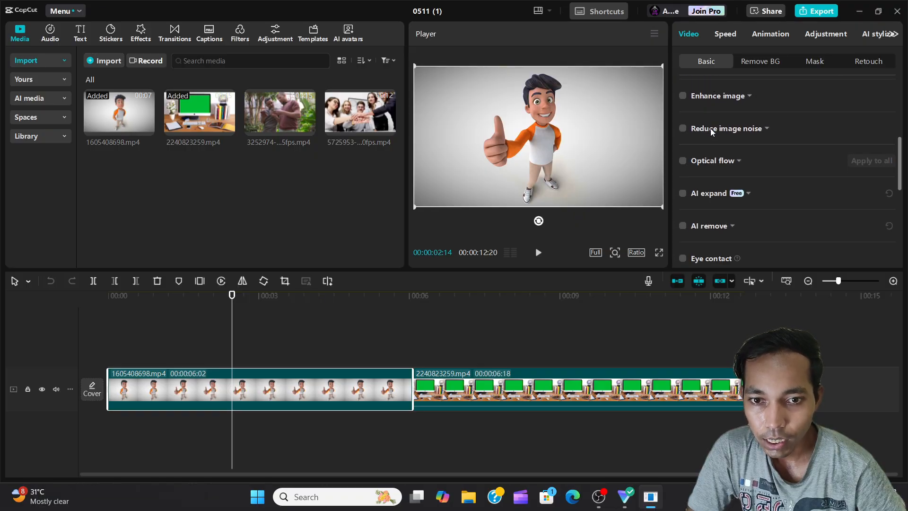
pyautogui.scroll(6, 710, 129)
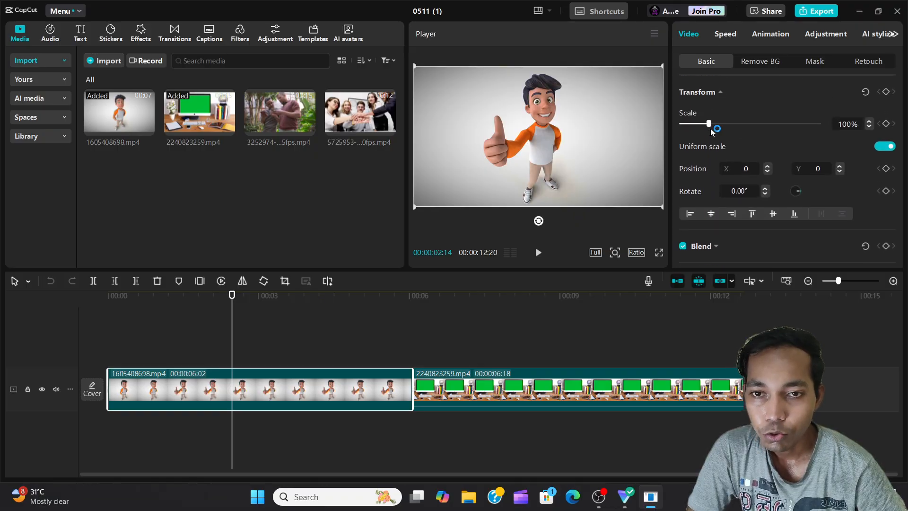
pyautogui.click(775, 61)
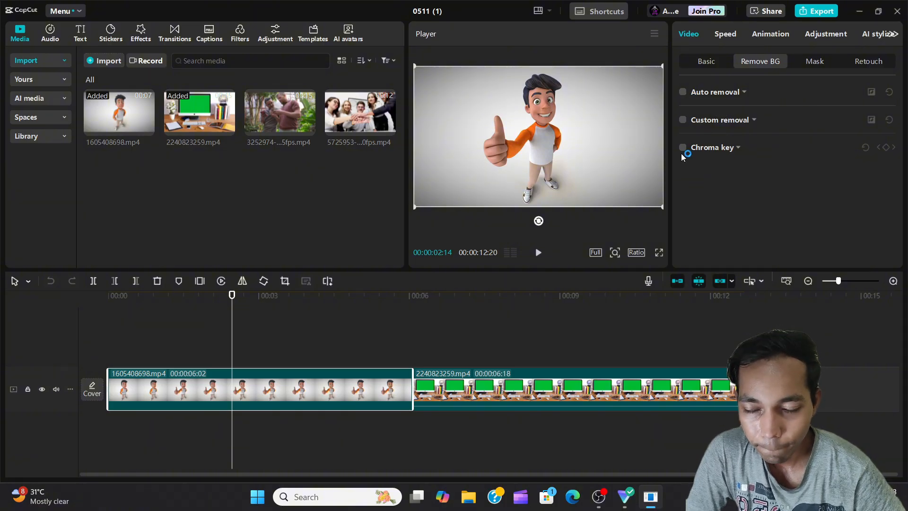
pyautogui.click(683, 93)
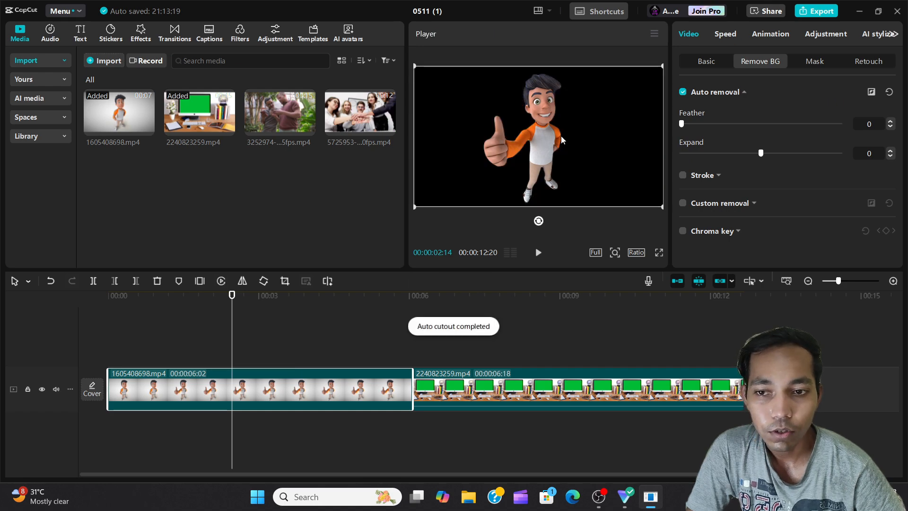
# Try the cutout's Expand at 13 and Feather at 100, and return both values to 0
pyautogui.click(178, 347)
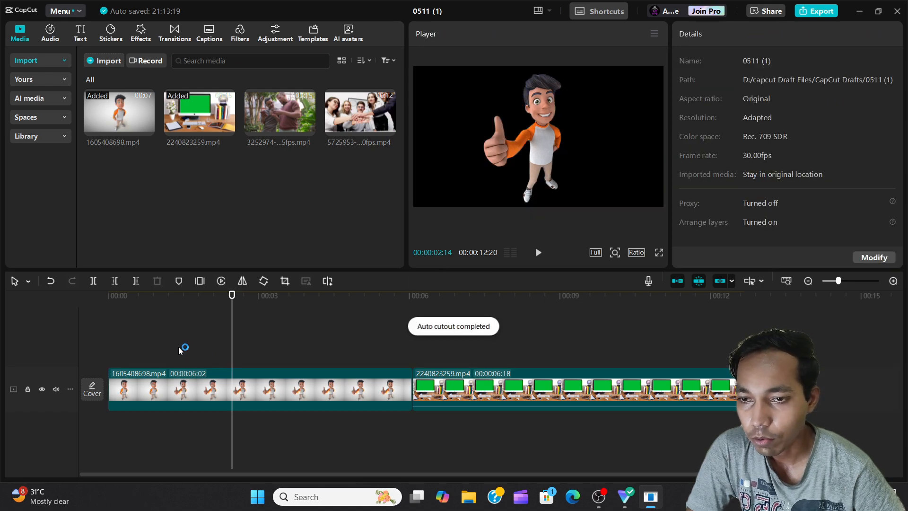
pyautogui.click(236, 349)
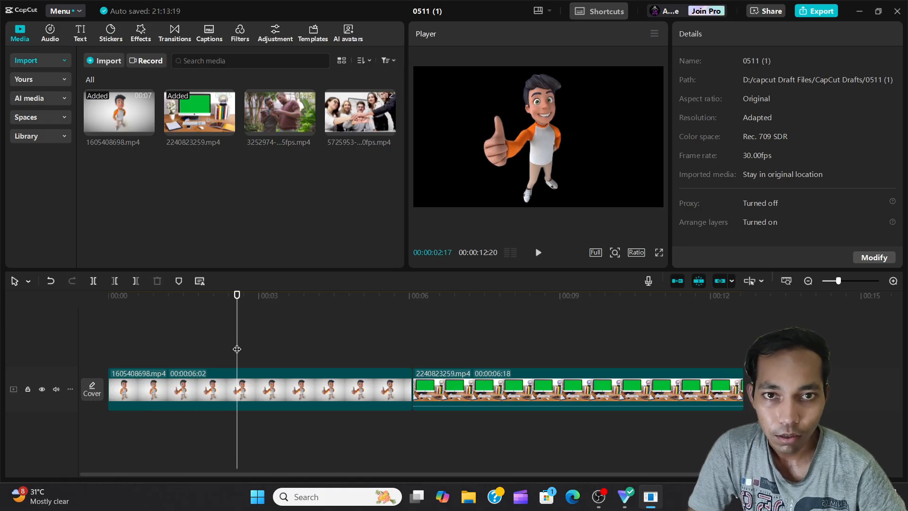
pyautogui.click(258, 381)
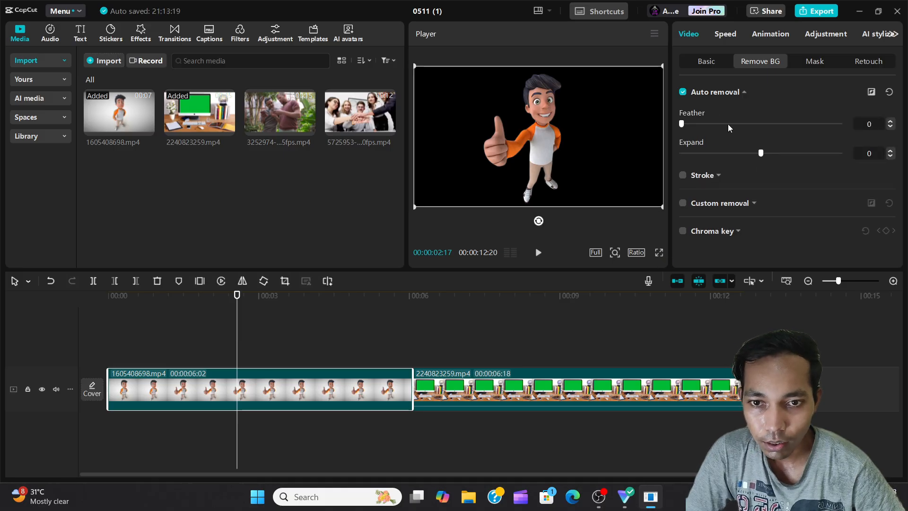
pyautogui.moveTo(761, 155); pyautogui.dragTo(810, 162)
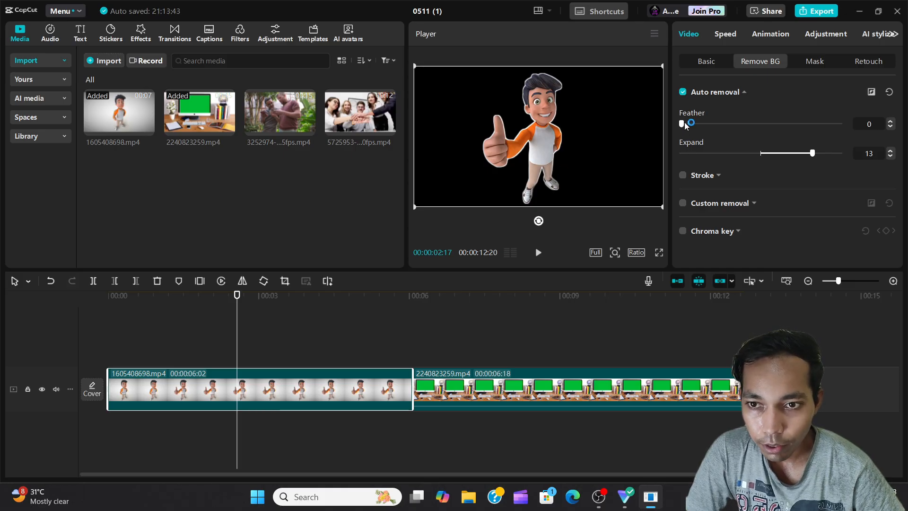
pyautogui.moveTo(684, 122); pyautogui.dragTo(836, 136)
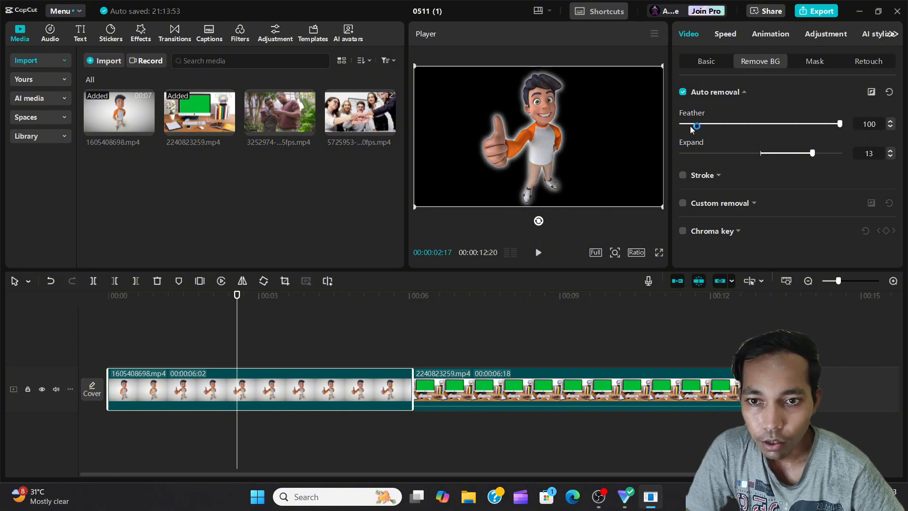
pyautogui.moveTo(690, 123); pyautogui.dragTo(667, 125)
pyautogui.moveTo(764, 156); pyautogui.dragTo(761, 154)
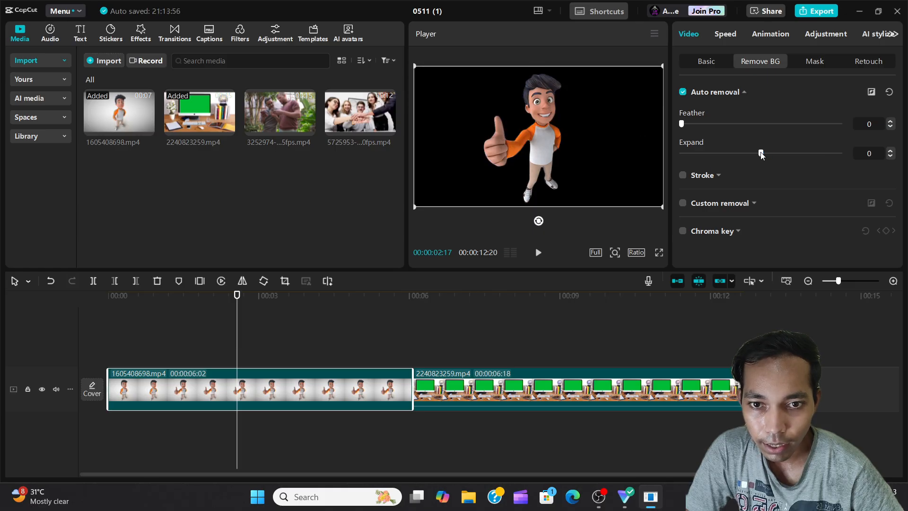
# Add a white offset stroke around the cutout character and set its horizontal offset to 57
pyautogui.click(683, 175)
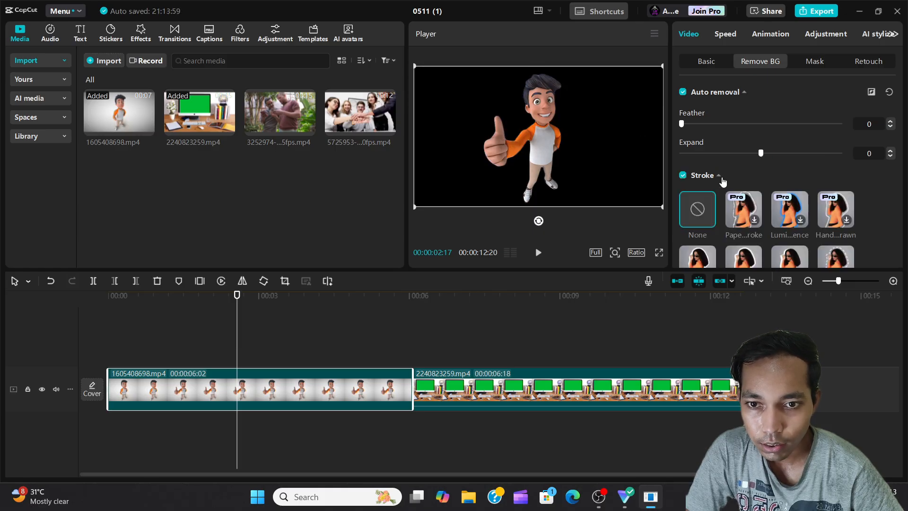
pyautogui.scroll(-1, 776, 190)
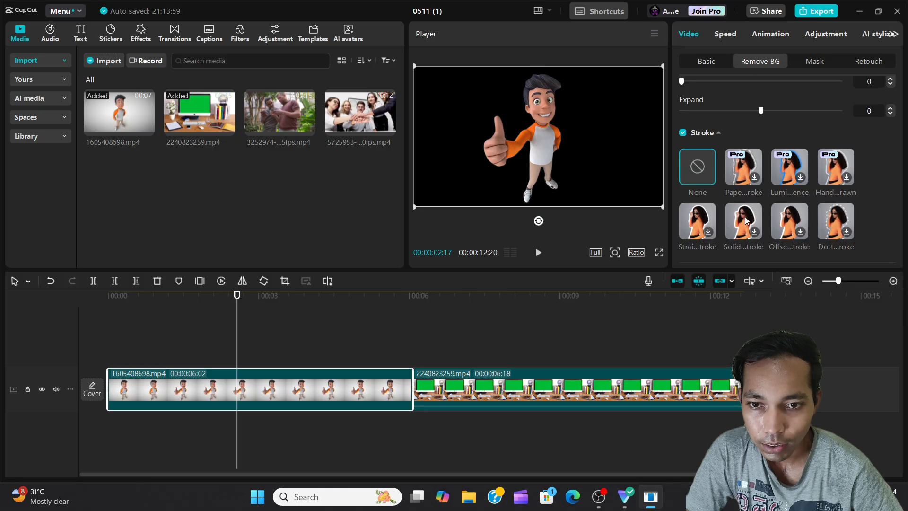
pyautogui.scroll(-1, 744, 217)
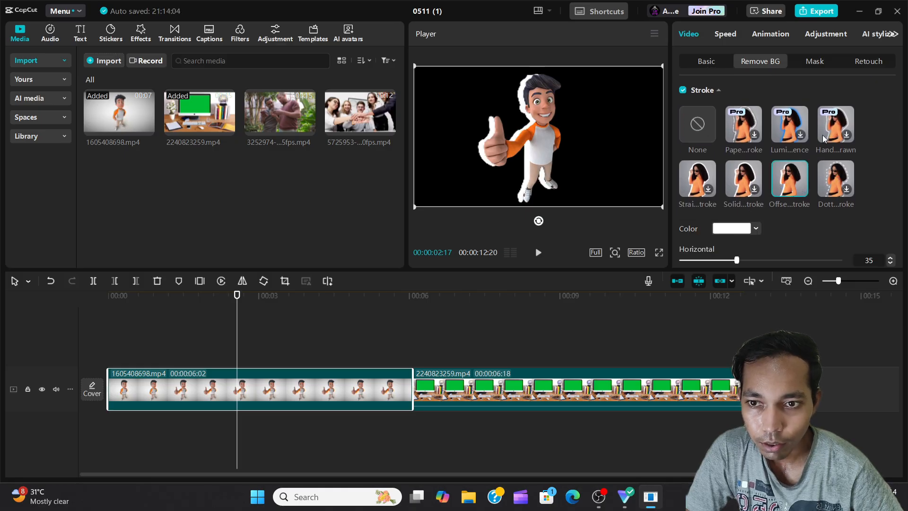
pyautogui.scroll(-2, 793, 242)
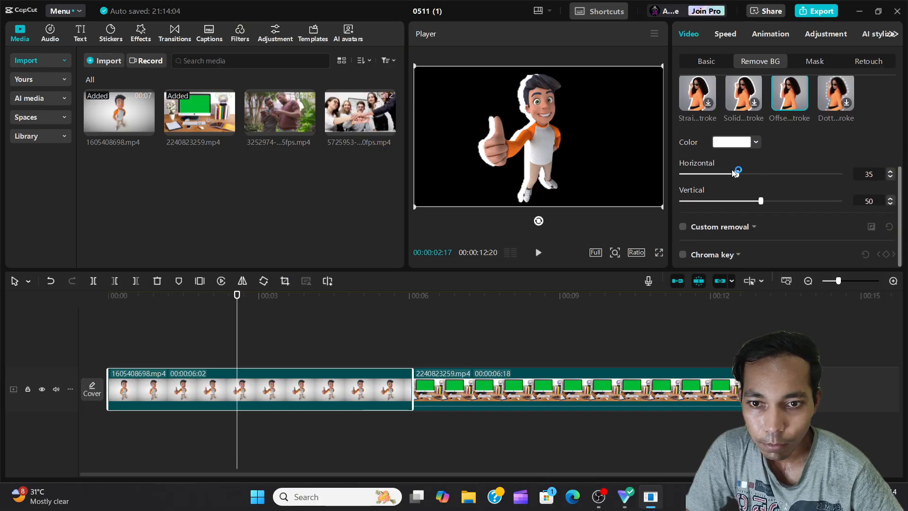
pyautogui.moveTo(737, 172)
pyautogui.mouseDown()
pyautogui.moveTo(683, 176)
pyautogui.moveTo(772, 174)
pyautogui.mouseUp()
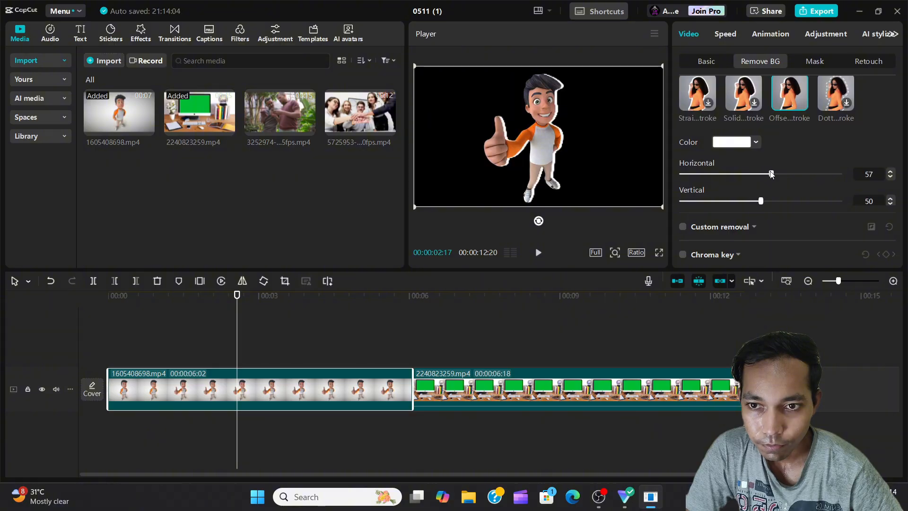
# Replace the automatic removal with a custom removal, brushing over the character's torso at size 20 and applying the cutout
pyautogui.scroll(4, 709, 142)
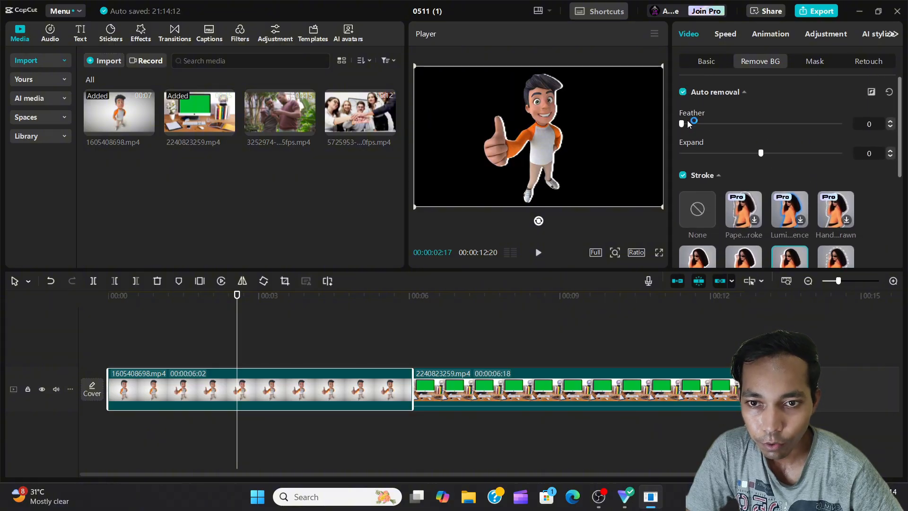
pyautogui.click(683, 92)
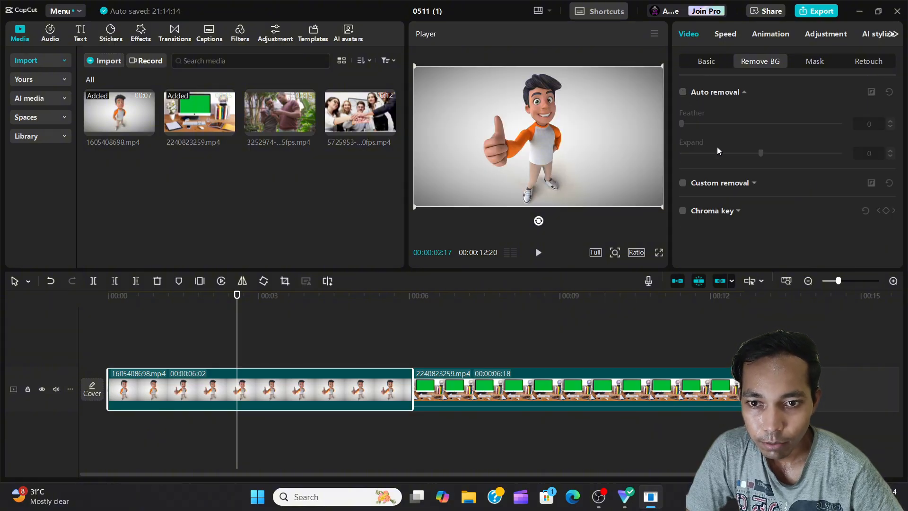
pyautogui.click(745, 92)
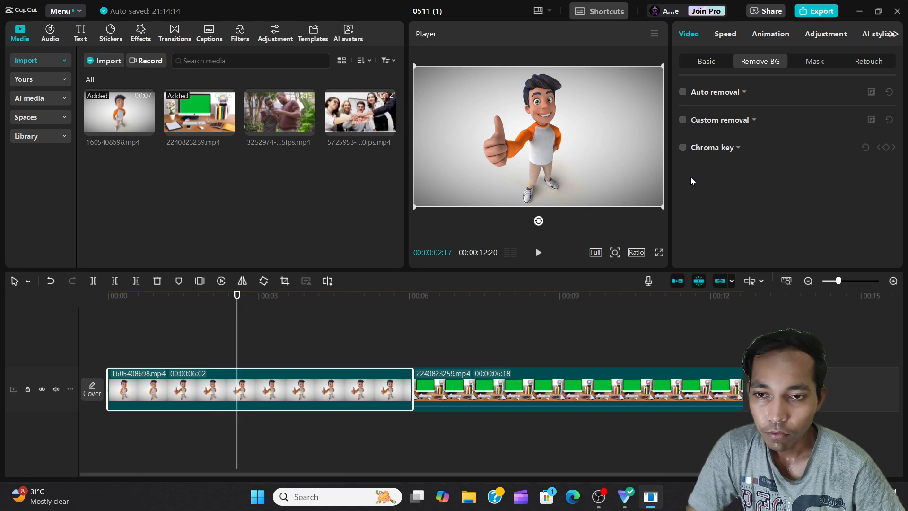
pyautogui.click(682, 120)
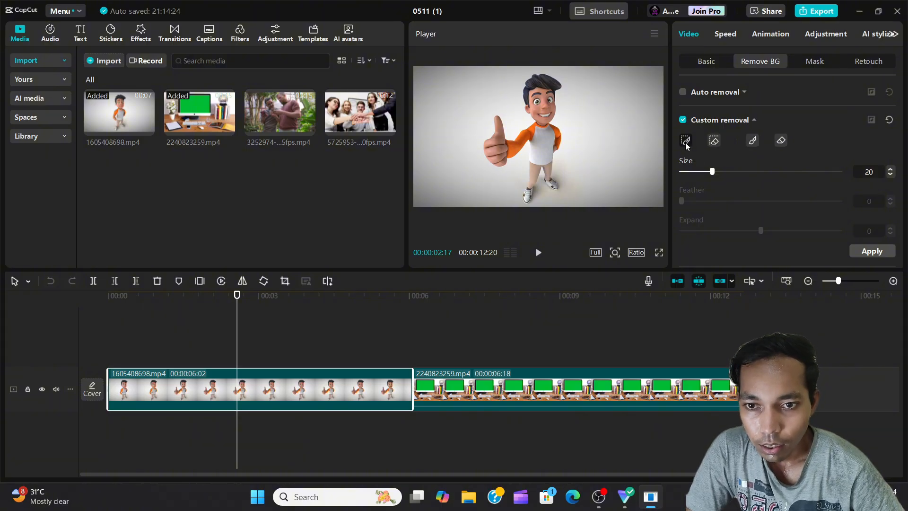
pyautogui.moveTo(540, 129)
pyautogui.mouseDown()
pyautogui.moveTo(542, 90)
pyautogui.moveTo(545, 153)
pyautogui.mouseUp()
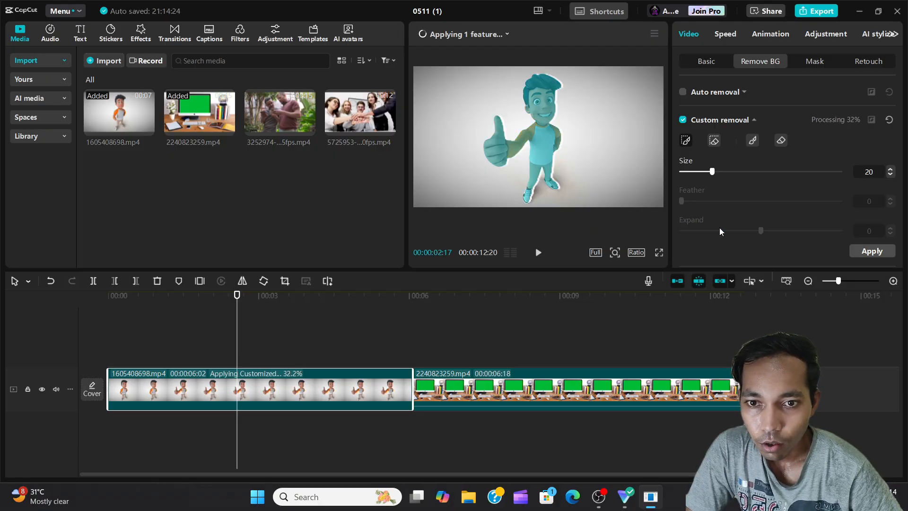
pyautogui.click(873, 251)
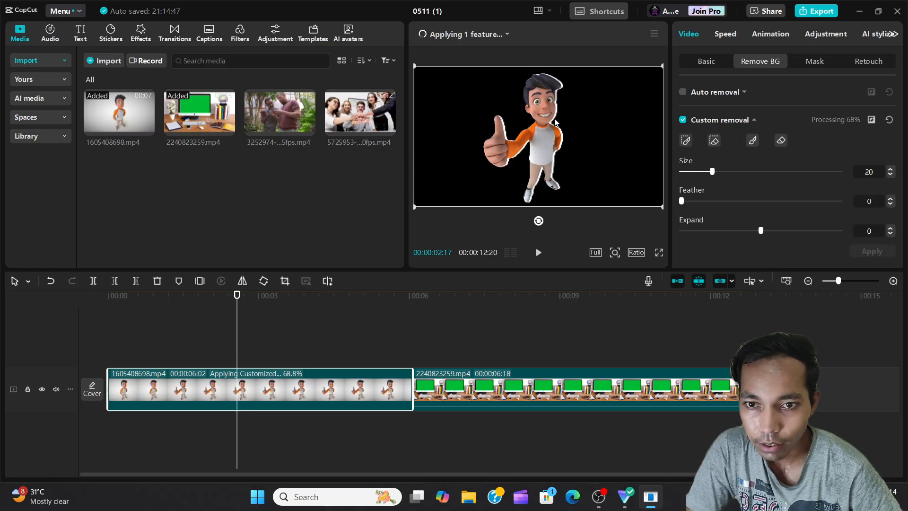
# Look over the custom removal's brush, feather, expand and stroke settings, and turn the custom removal off
pyautogui.scroll(-1, 733, 192)
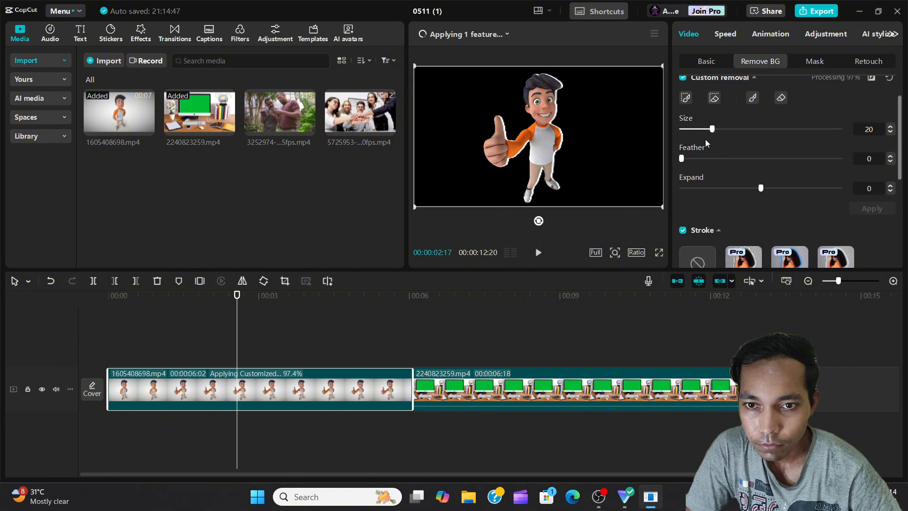
pyautogui.moveTo(711, 129)
pyautogui.mouseDown()
pyautogui.moveTo(682, 132)
pyautogui.moveTo(713, 132)
pyautogui.mouseUp()
pyautogui.scroll(-1, 708, 142)
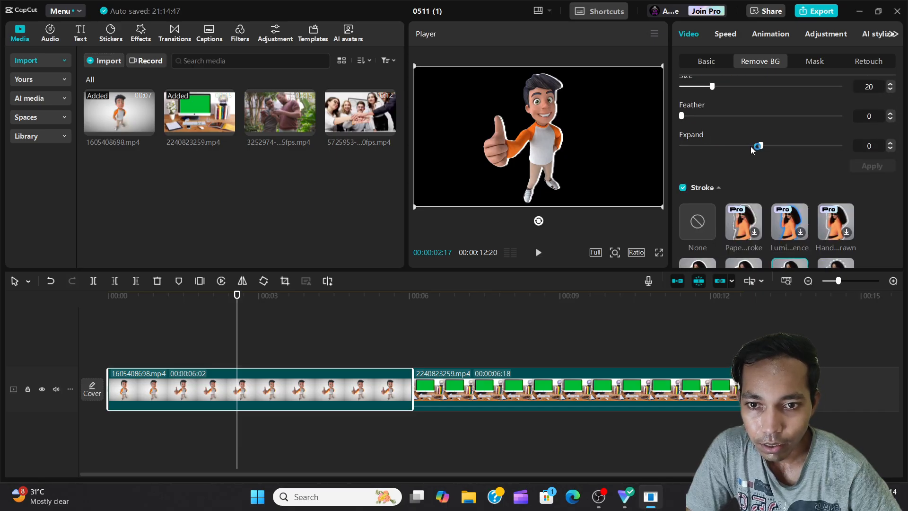
pyautogui.scroll(2, 716, 161)
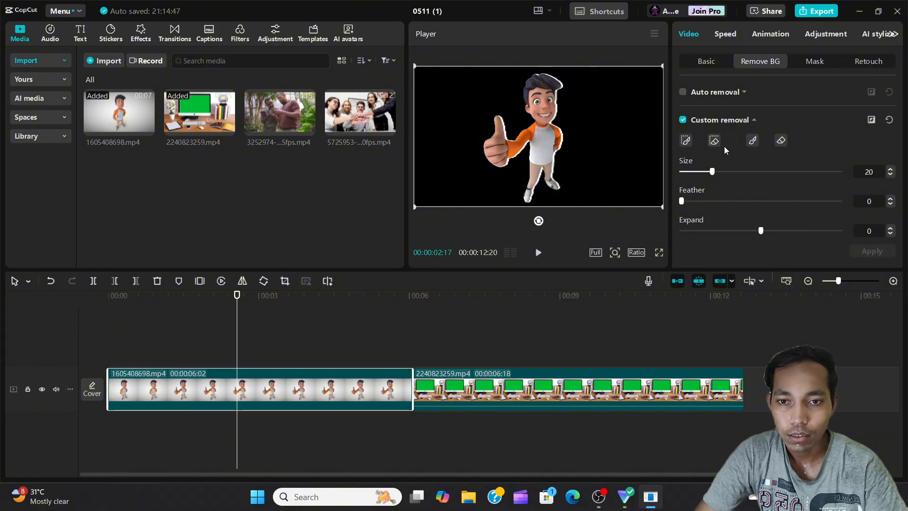
pyautogui.click(779, 142)
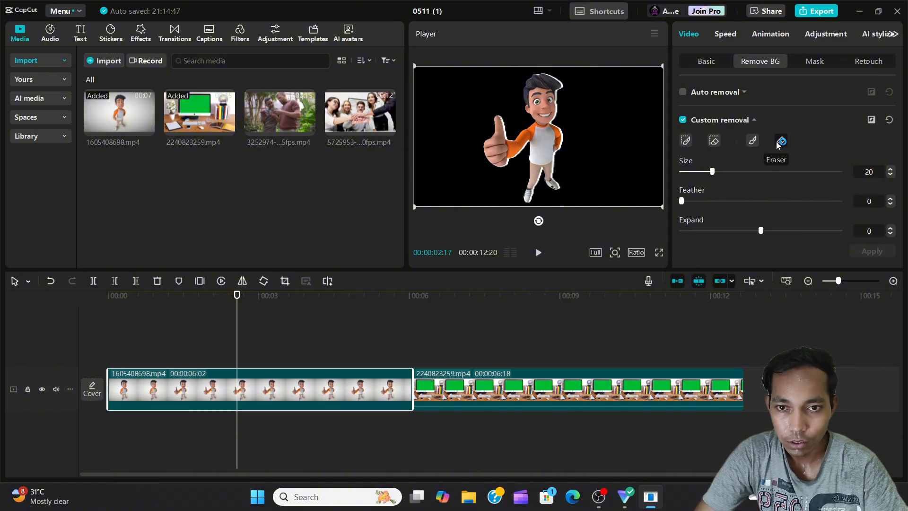
pyautogui.click(683, 120)
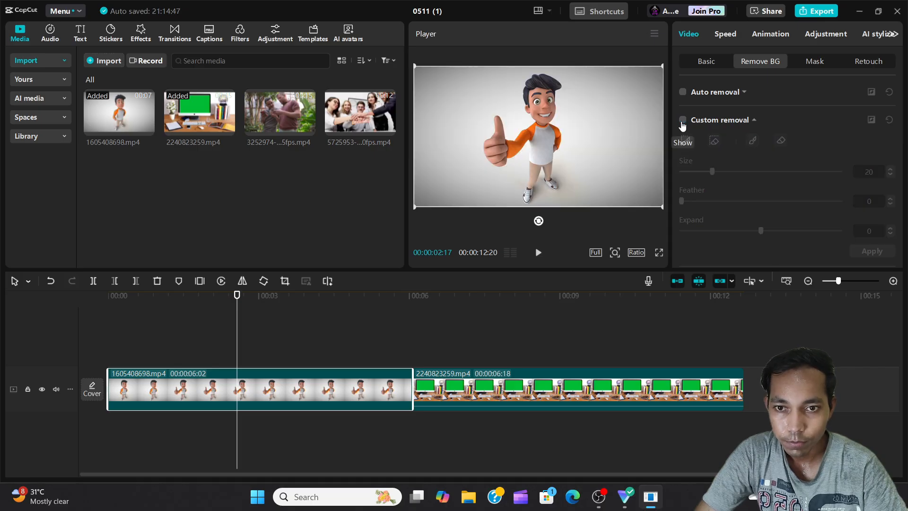
# Enable Chroma key on the second clip, 2240823259.mp4, and pick the monitor's green screen as the key color
pyautogui.scroll(-1, 751, 155)
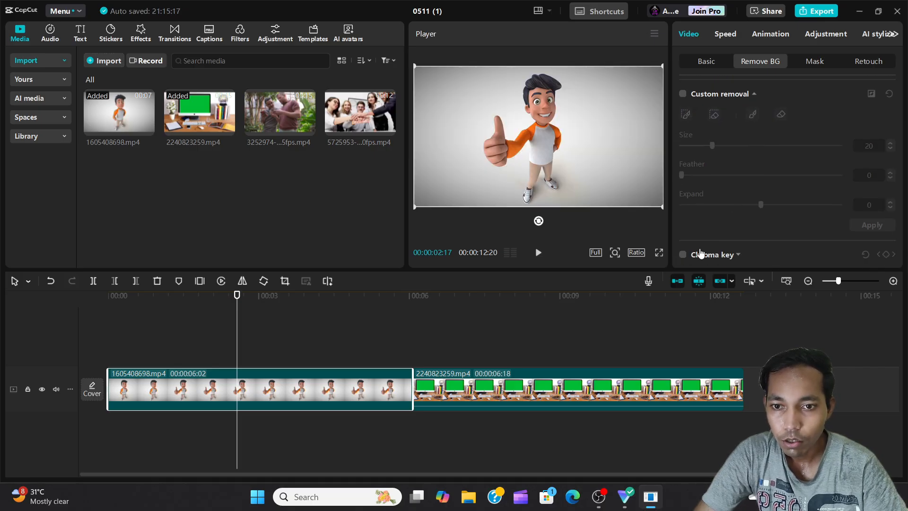
pyautogui.click(508, 358)
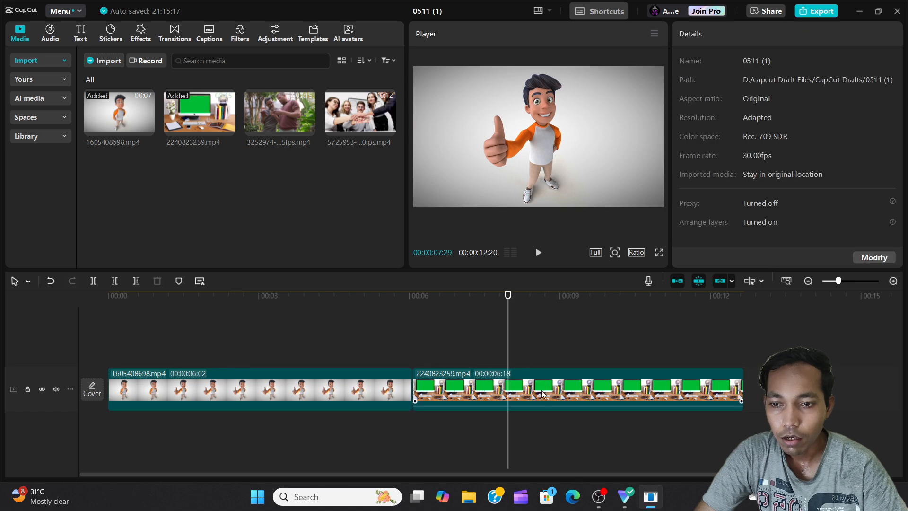
pyautogui.click(586, 370)
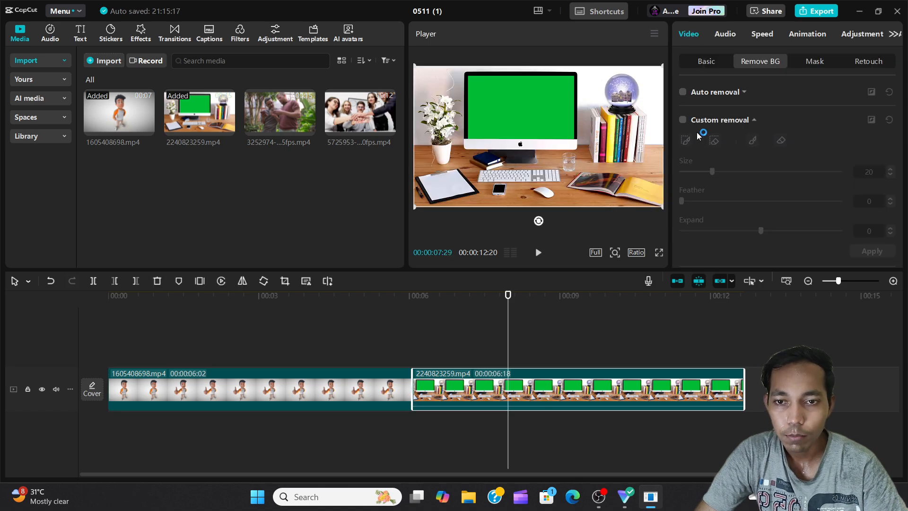
pyautogui.click(753, 120)
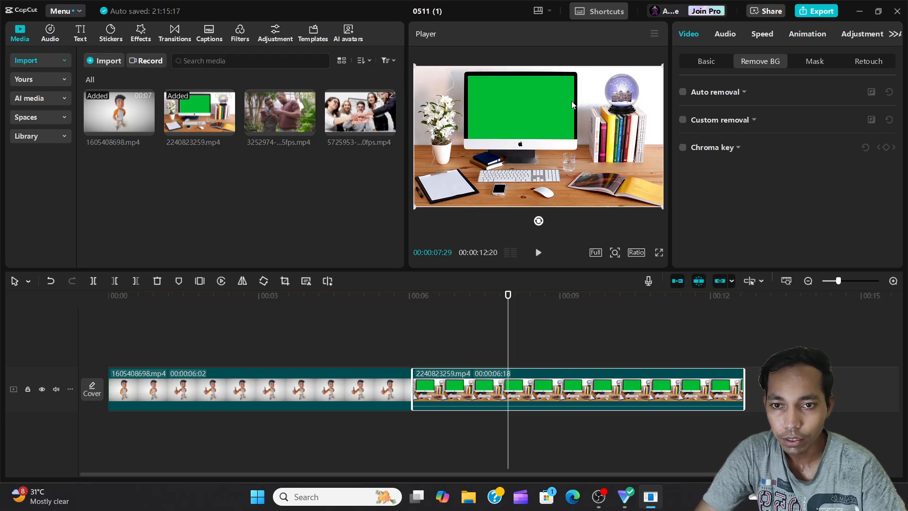
pyautogui.click(682, 148)
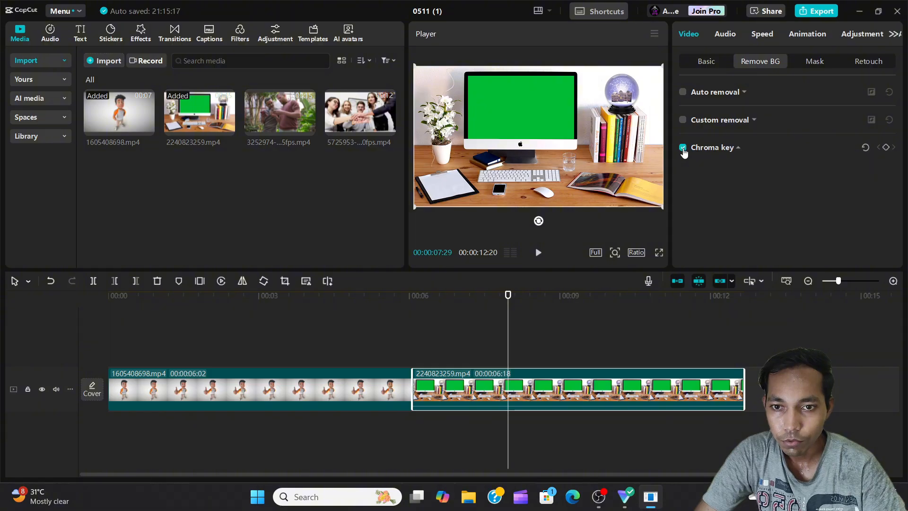
pyautogui.click(726, 168)
pyautogui.click(548, 114)
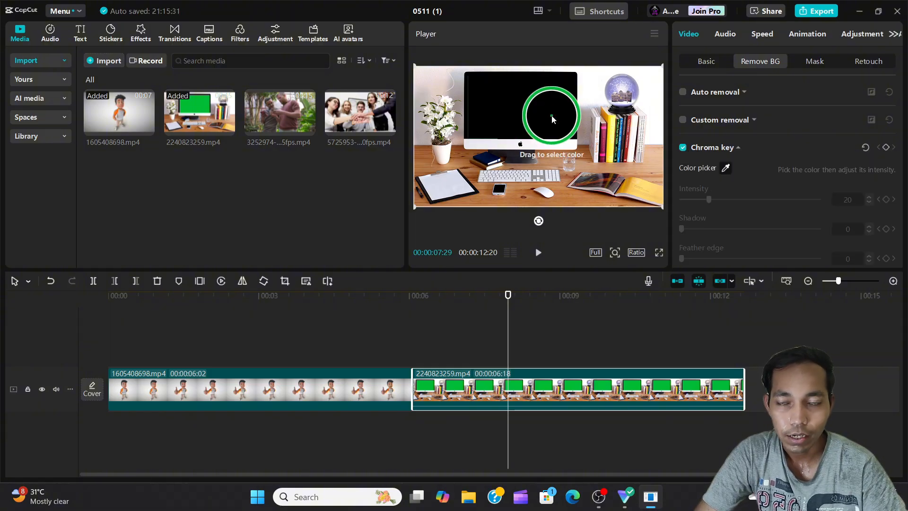
pyautogui.click(525, 121)
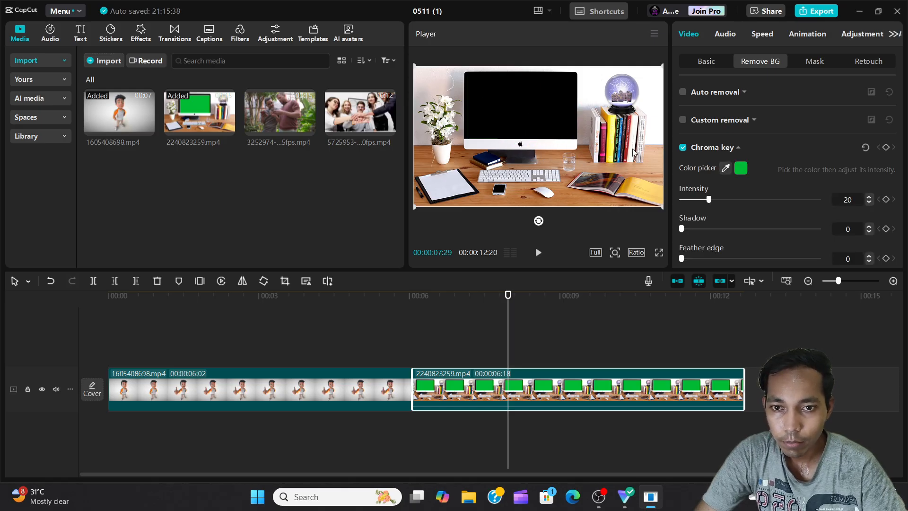
# Try the chroma key at full intensity, and settle on Intensity 18 with Shadow 47
pyautogui.scroll(-1, 736, 204)
pyautogui.scroll(-2, 736, 204)
pyautogui.moveTo(708, 165); pyautogui.dragTo(821, 172)
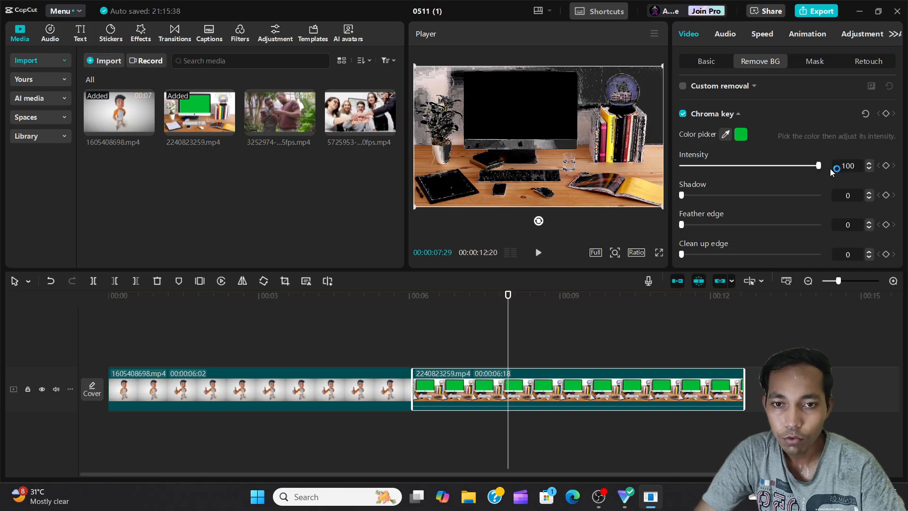
pyautogui.moveTo(828, 169); pyautogui.dragTo(749, 194)
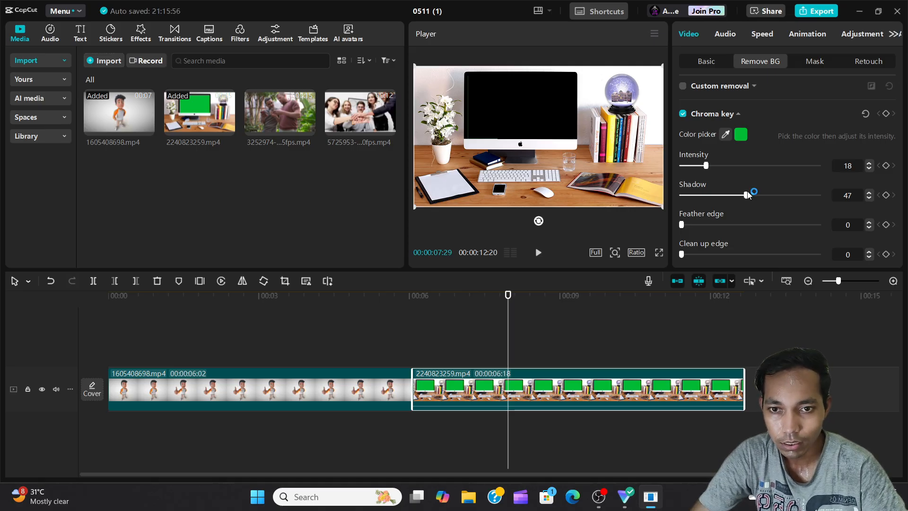
# Set the chroma key's Shadow back to 0 on the second clip, keeping Intensity at 18
pyautogui.moveTo(747, 195); pyautogui.dragTo(657, 229)
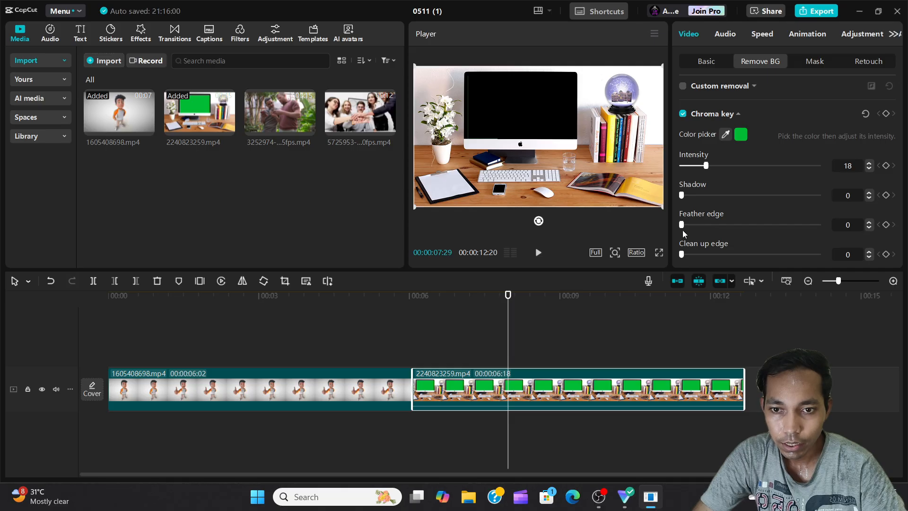
pyautogui.click(714, 253)
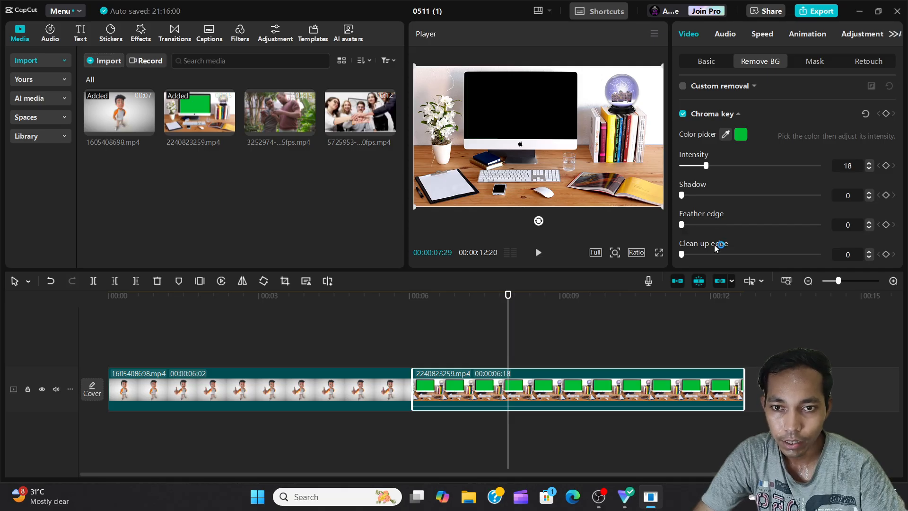
pyautogui.scroll(2, 714, 244)
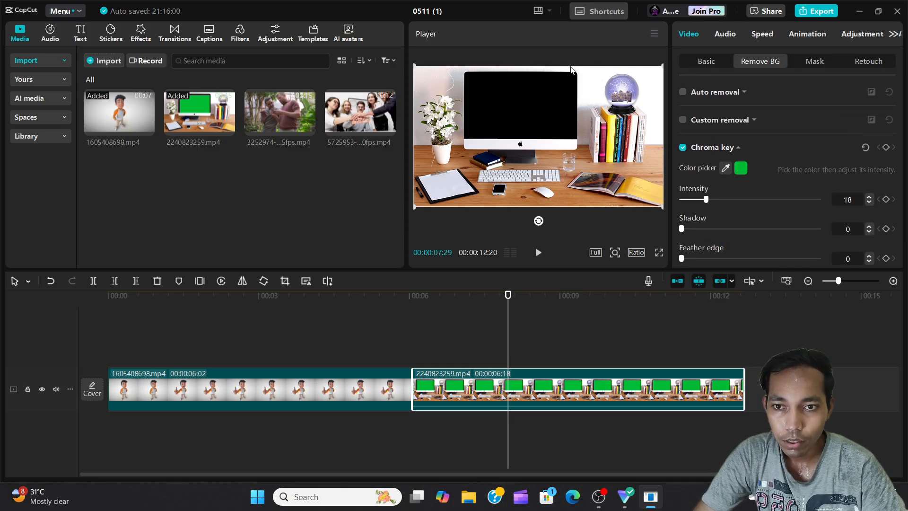
pyautogui.click(586, 159)
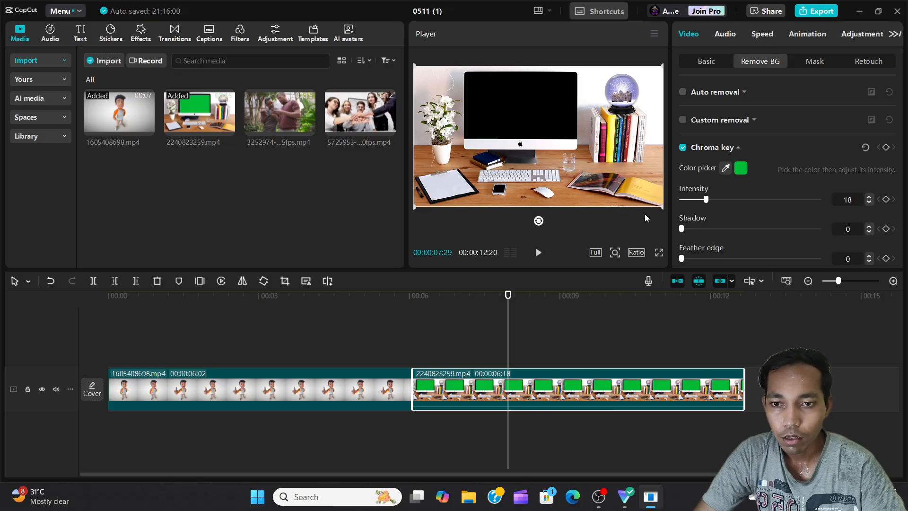
pyautogui.click(681, 148)
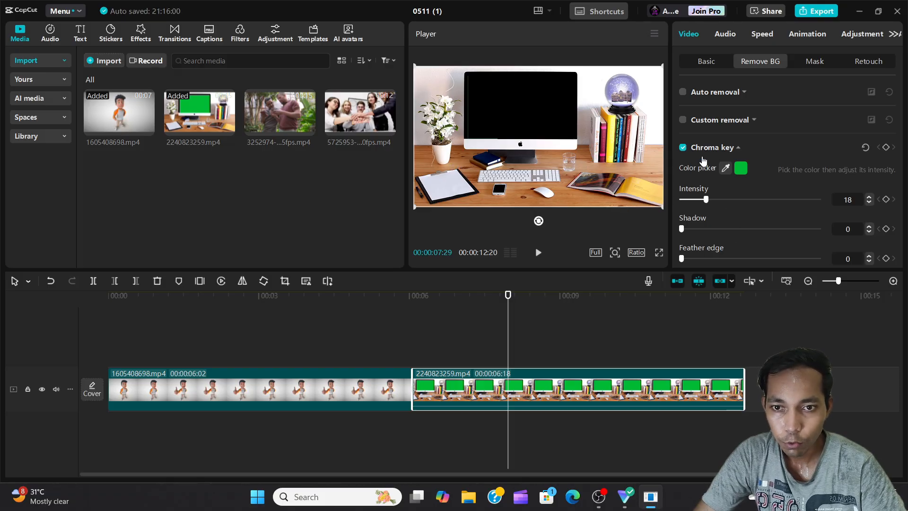
pyautogui.click(736, 151)
# Select the first clip, 1605408698.mp4, with the playhead at 00:00:05:02, and apply a Split mask to it
pyautogui.click(362, 351)
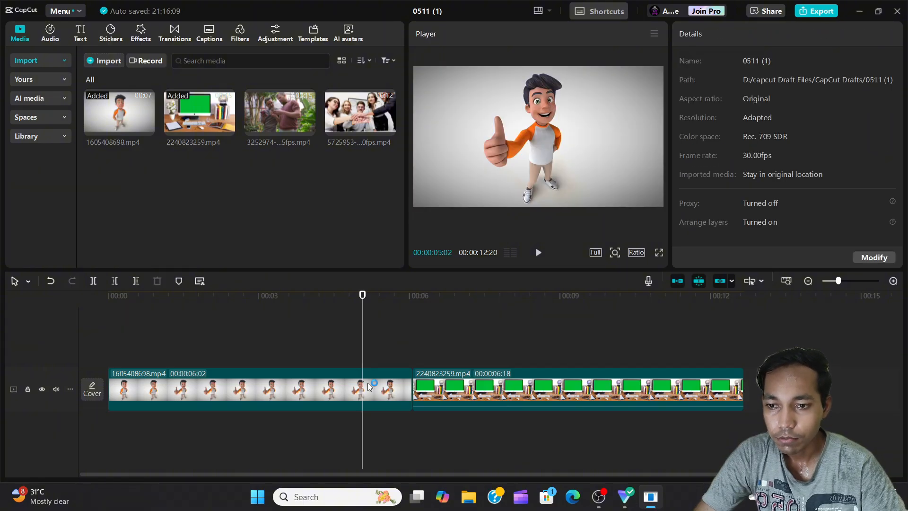
pyautogui.click(362, 386)
pyautogui.click(815, 62)
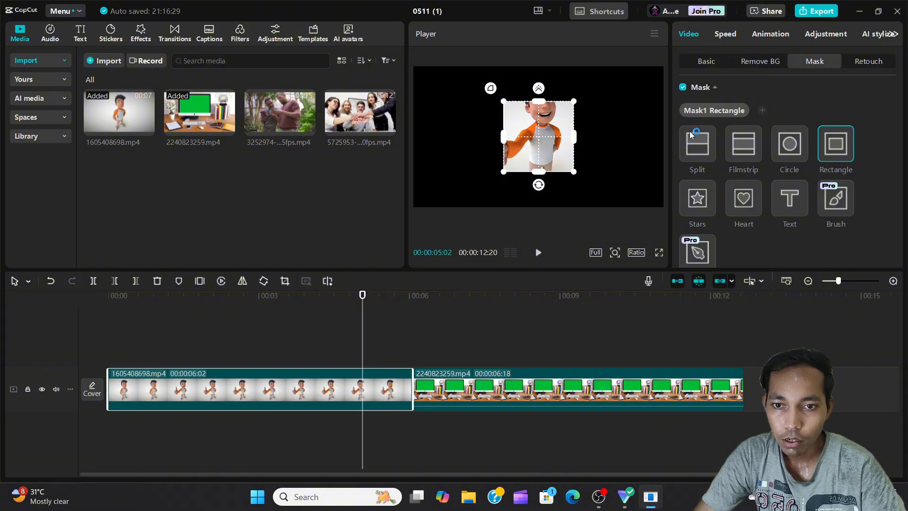
pyautogui.click(700, 150)
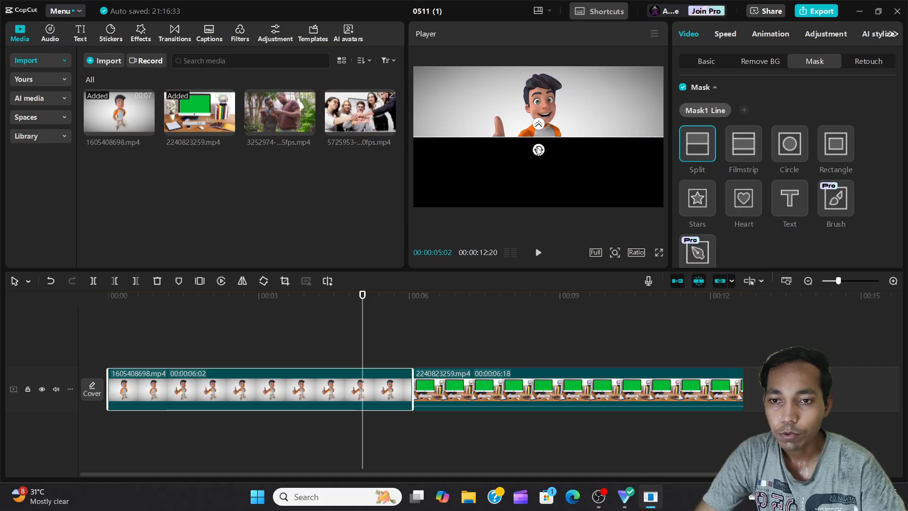
# Reposition the Split mask's line across the character's torso at about X 24, Y -18, and invert the mask
pyautogui.moveTo(542, 163); pyautogui.dragTo(547, 204)
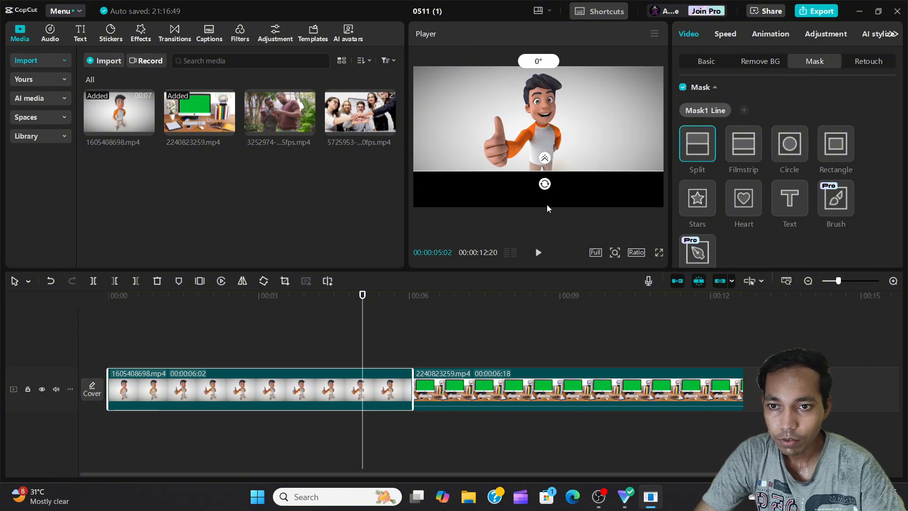
pyautogui.moveTo(545, 160); pyautogui.dragTo(560, 173)
pyautogui.scroll(-3, 796, 191)
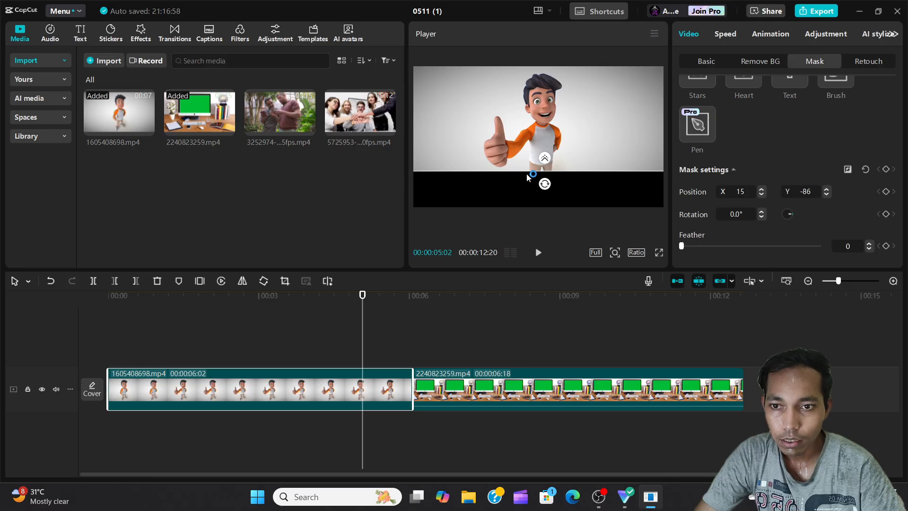
pyautogui.moveTo(526, 172); pyautogui.dragTo(530, 145)
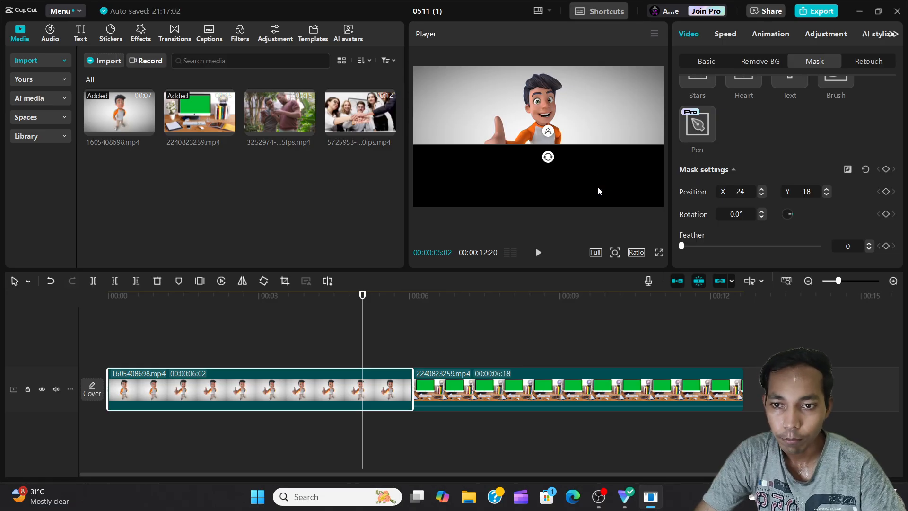
pyautogui.click(848, 169)
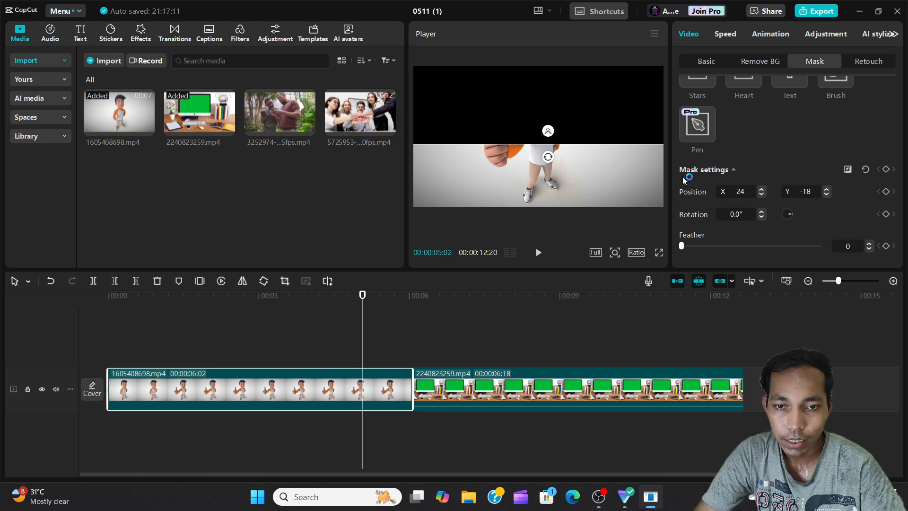
# Replace the Split mask with a Rectangle mask, enlarge it around the character and narrow its width slightly
pyautogui.scroll(5, 759, 203)
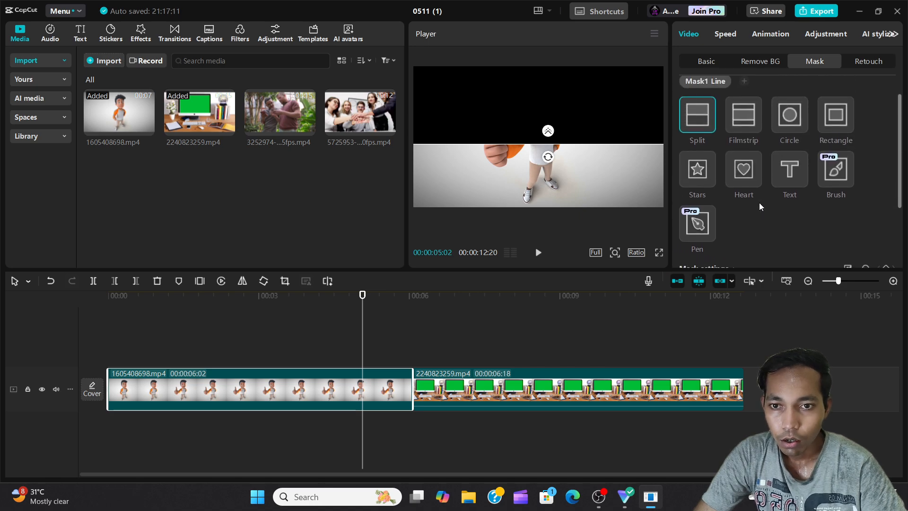
pyautogui.click(836, 146)
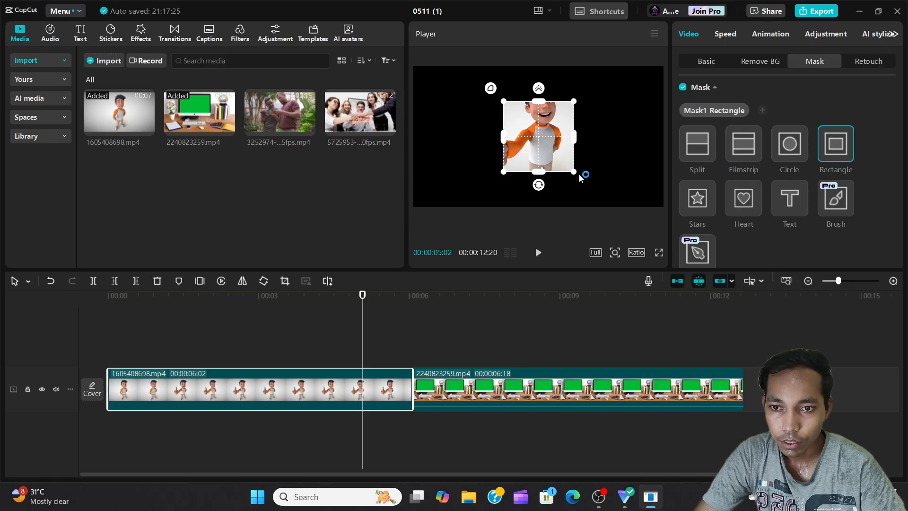
pyautogui.moveTo(574, 172); pyautogui.dragTo(590, 189)
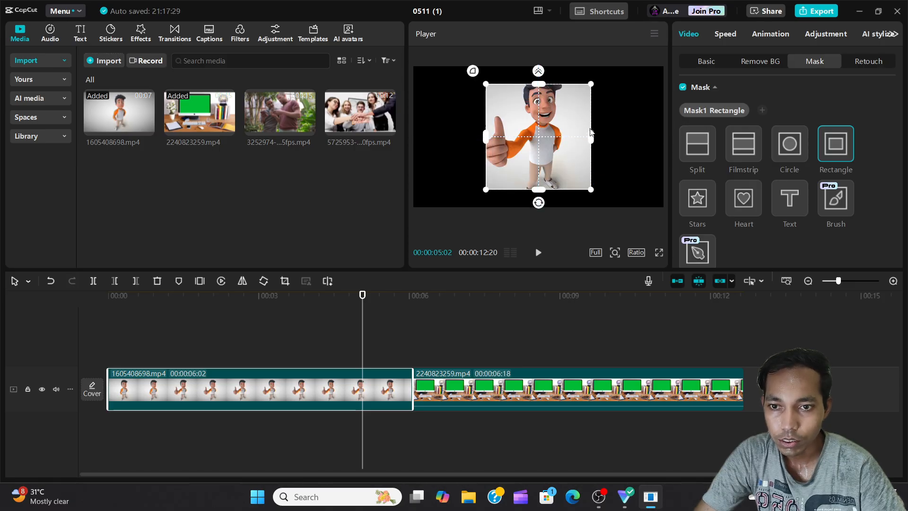
pyautogui.moveTo(591, 138)
pyautogui.mouseDown()
pyautogui.moveTo(648, 146)
pyautogui.moveTo(586, 151)
pyautogui.mouseUp()
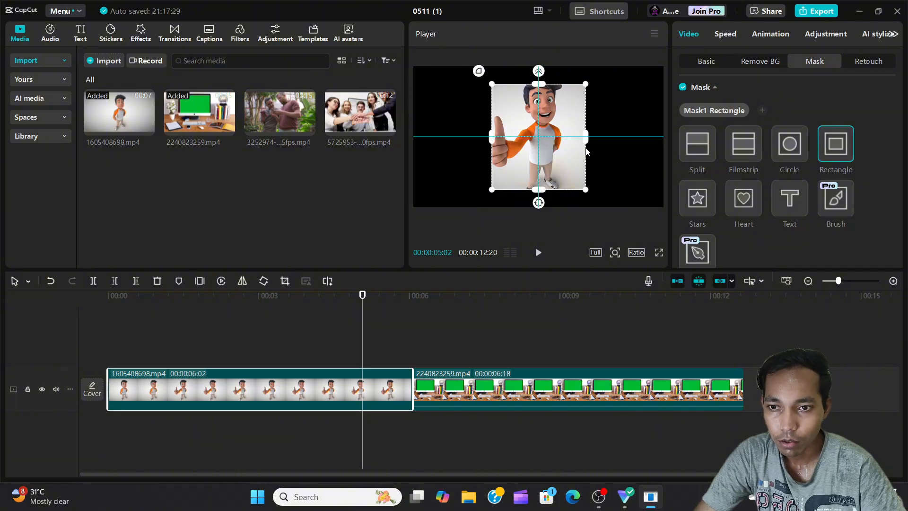
# Round the rectangle mask's corners, rotate it to a quarter turn and enlarge it to frame the whole character
pyautogui.moveTo(538, 203); pyautogui.dragTo(577, 189)
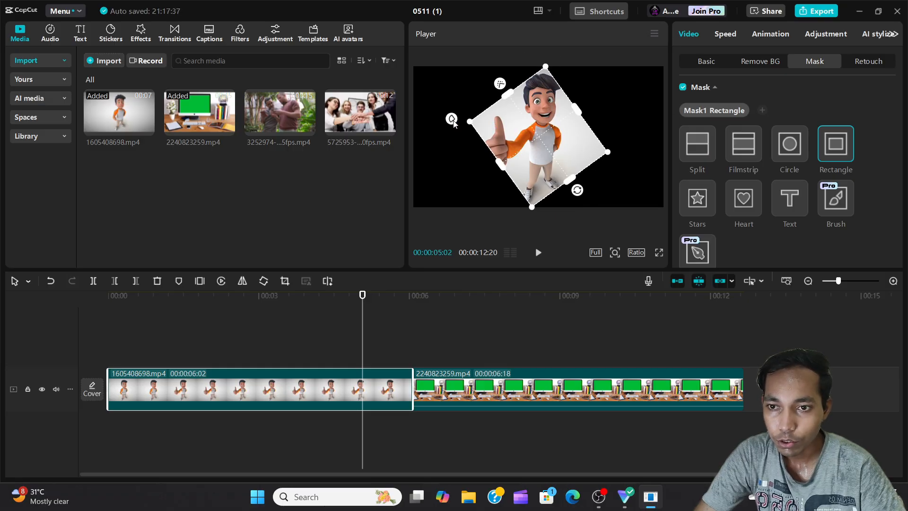
pyautogui.moveTo(453, 122)
pyautogui.mouseDown()
pyautogui.moveTo(427, 116)
pyautogui.moveTo(439, 124)
pyautogui.mouseUp()
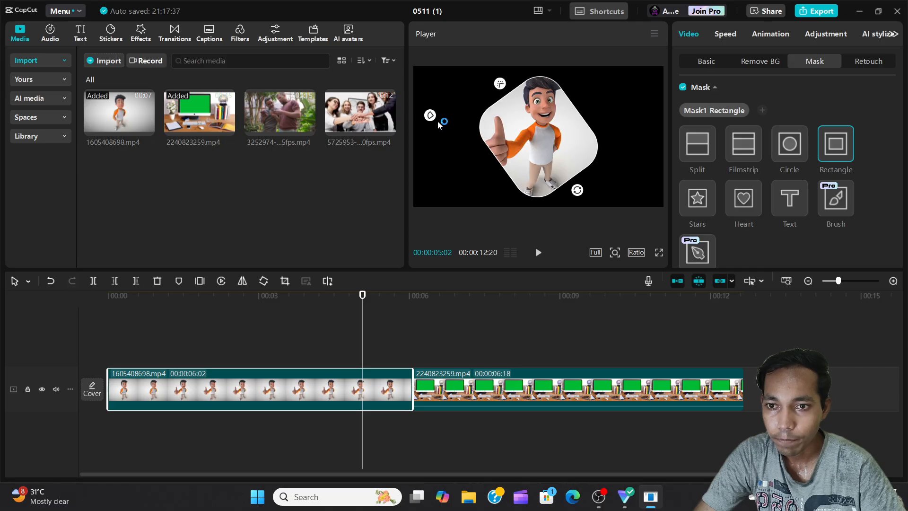
pyautogui.moveTo(500, 84)
pyautogui.mouseDown()
pyautogui.moveTo(484, 77)
pyautogui.moveTo(496, 88)
pyautogui.mouseUp()
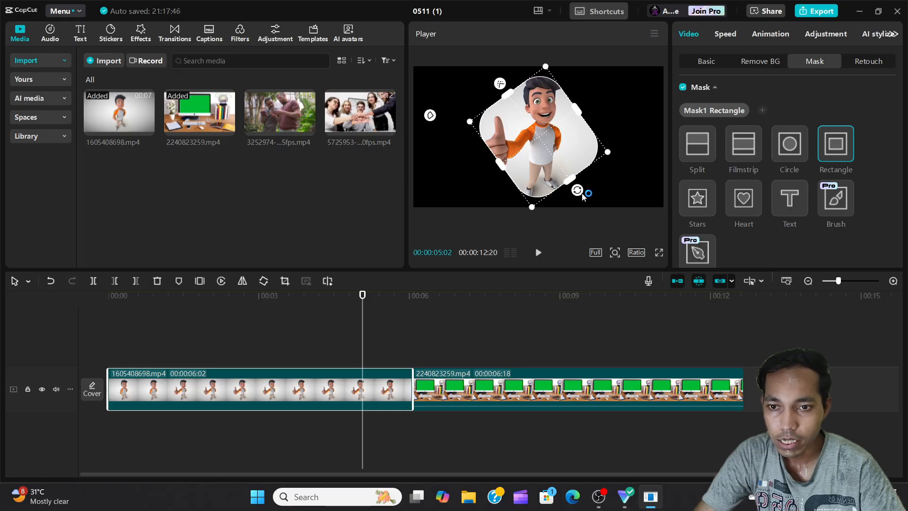
pyautogui.moveTo(577, 189); pyautogui.dragTo(611, 135)
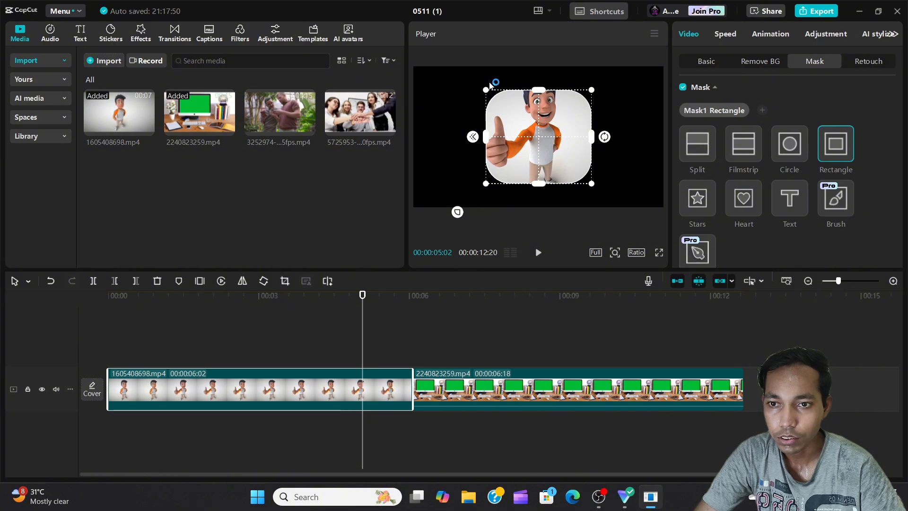
pyautogui.moveTo(488, 94); pyautogui.dragTo(456, 85)
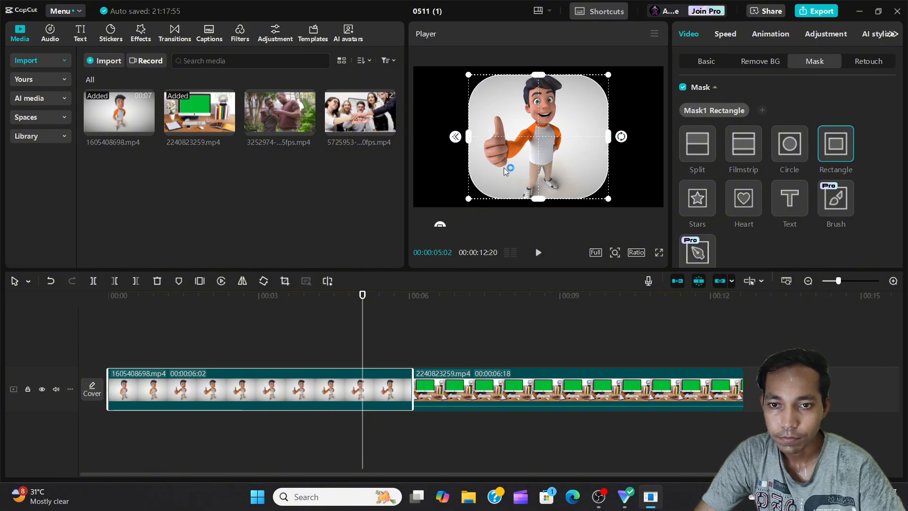
# Try a Filmstrip mask with its band slightly widened, and switch the clip's mask to Circle
pyautogui.click(750, 142)
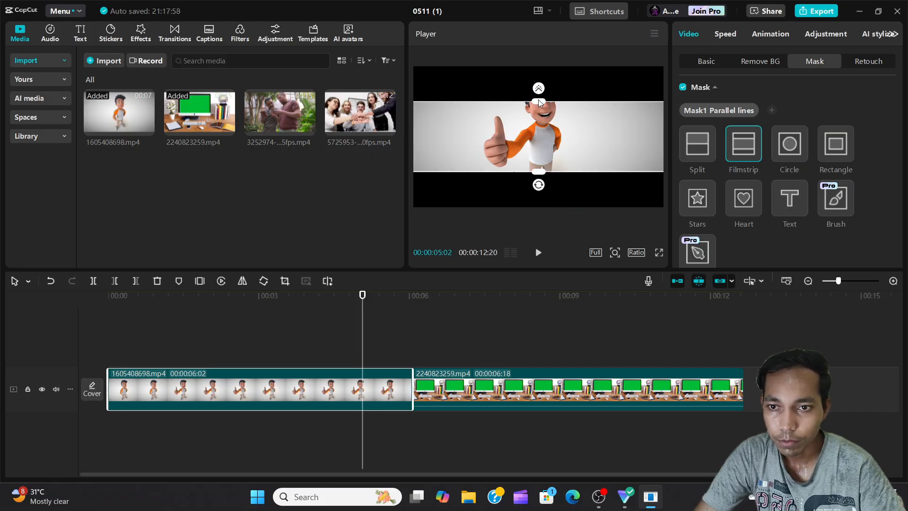
pyautogui.moveTo(541, 103)
pyautogui.mouseDown()
pyautogui.moveTo(542, 121)
pyautogui.moveTo(539, 100)
pyautogui.mouseUp()
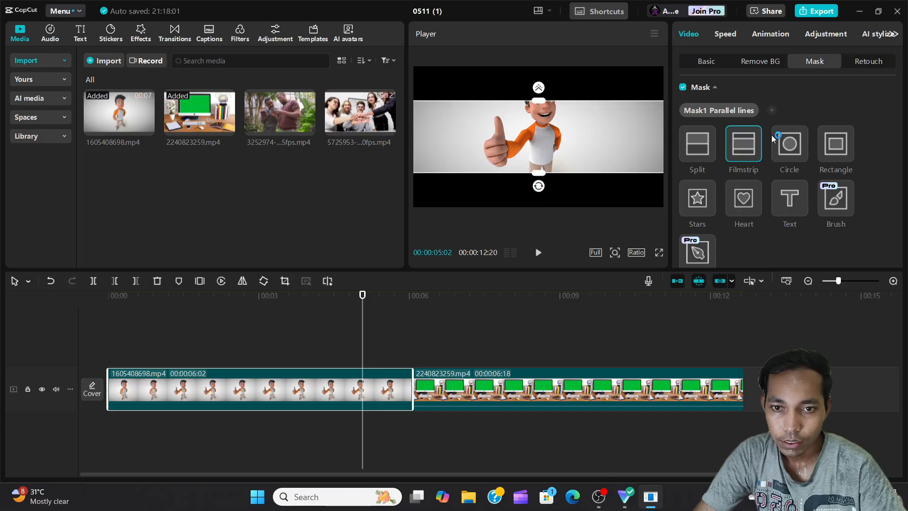
pyautogui.click(799, 155)
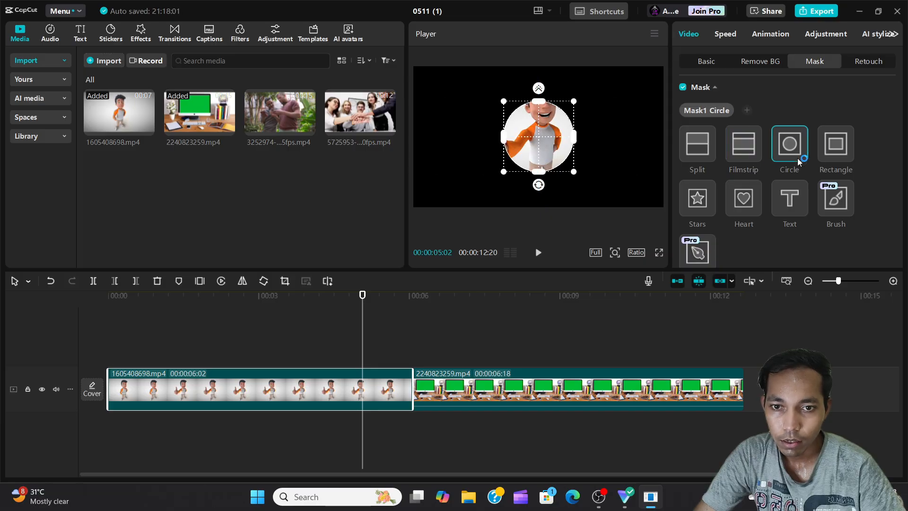
# Switch to a Text mask, replace its default text with a person's first name and enlarge it across most of the frame
pyautogui.click(787, 209)
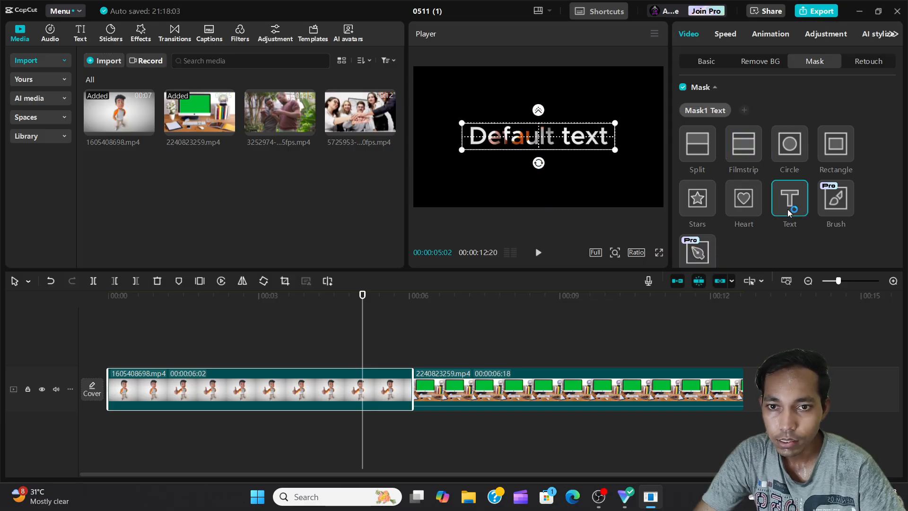
pyautogui.scroll(-5, 787, 208)
pyautogui.scroll(1, 770, 189)
pyautogui.scroll(4, 770, 189)
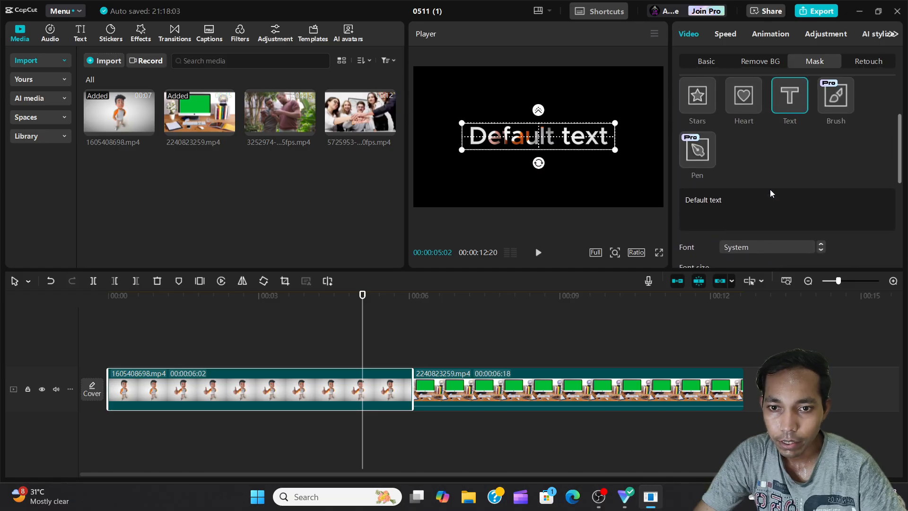
pyautogui.scroll(1, 770, 189)
pyautogui.moveTo(726, 236); pyautogui.dragTo(674, 238)
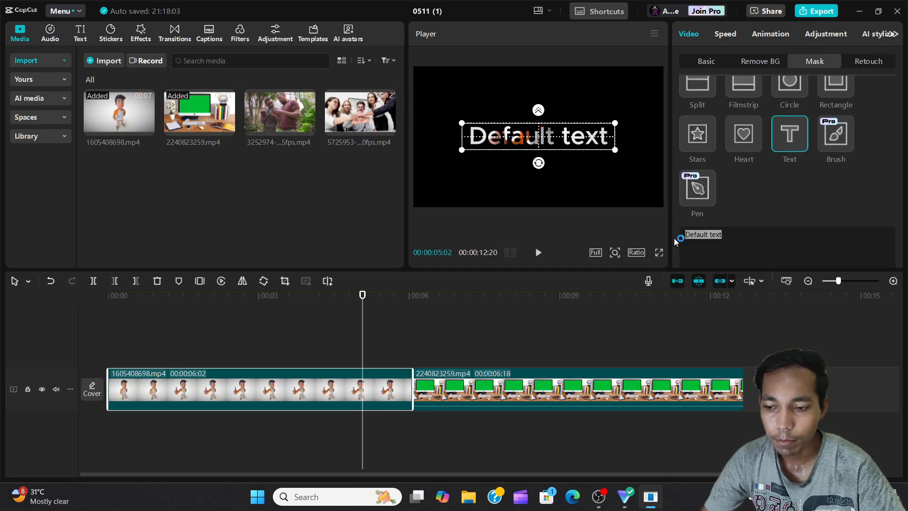
pyautogui.write('Sanjay')
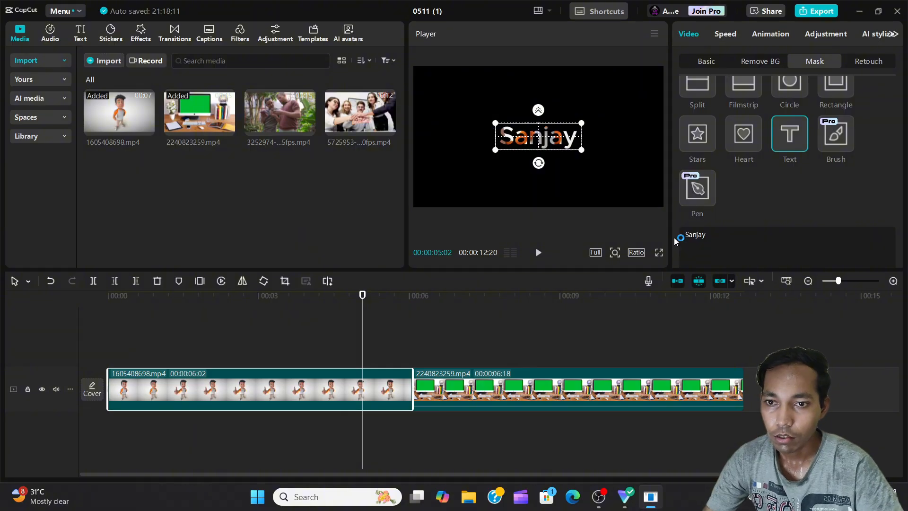
pyautogui.moveTo(581, 148); pyautogui.dragTo(632, 189)
# Look over the Text mask's font settings and the clip's Retouch options for skin tone and face shape
pyautogui.scroll(-2, 785, 187)
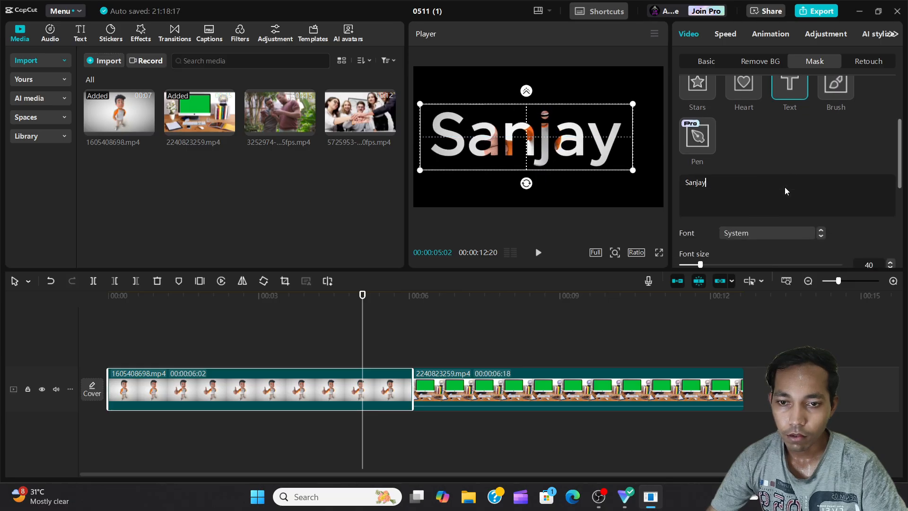
pyautogui.scroll(-3, 784, 186)
pyautogui.scroll(5, 778, 187)
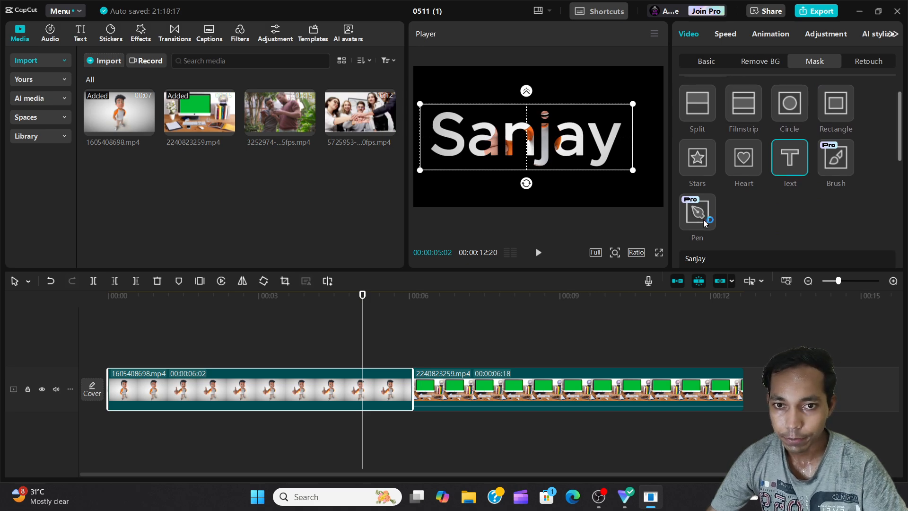
pyautogui.scroll(1, 703, 220)
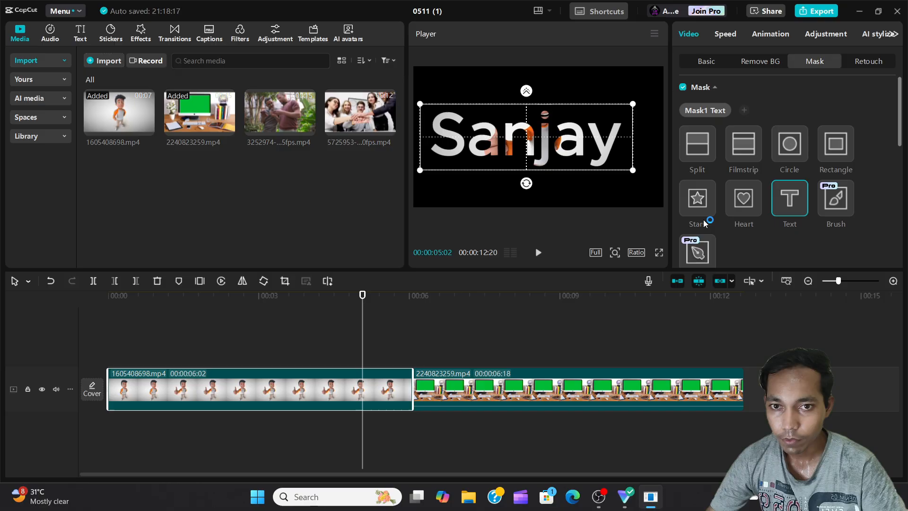
pyautogui.click(870, 61)
pyautogui.scroll(-3, 767, 142)
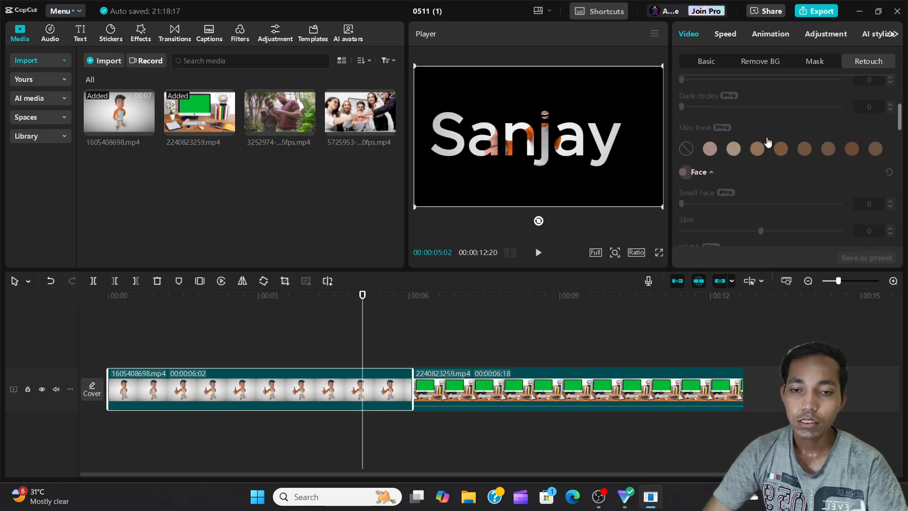
pyautogui.scroll(-2, 767, 142)
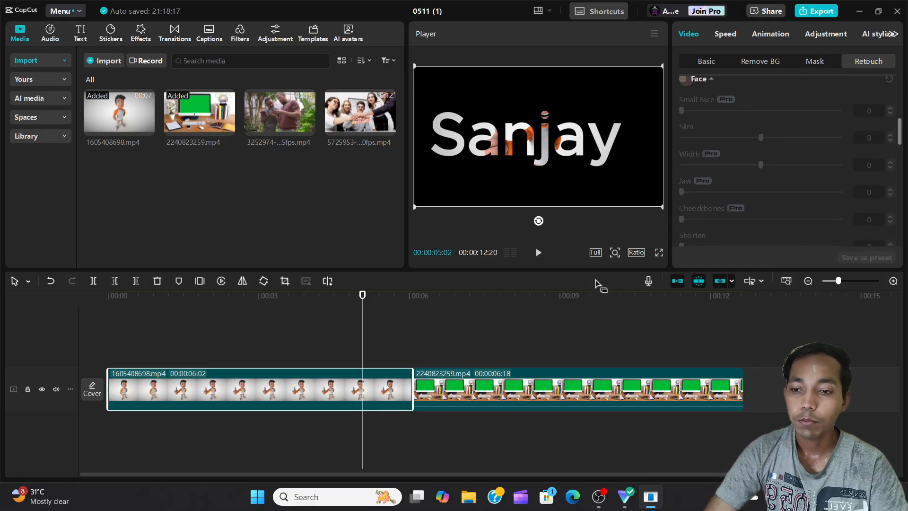
# Turn off the mask on the first clip and move the playhead to 00:00:03:09
pyautogui.click(815, 64)
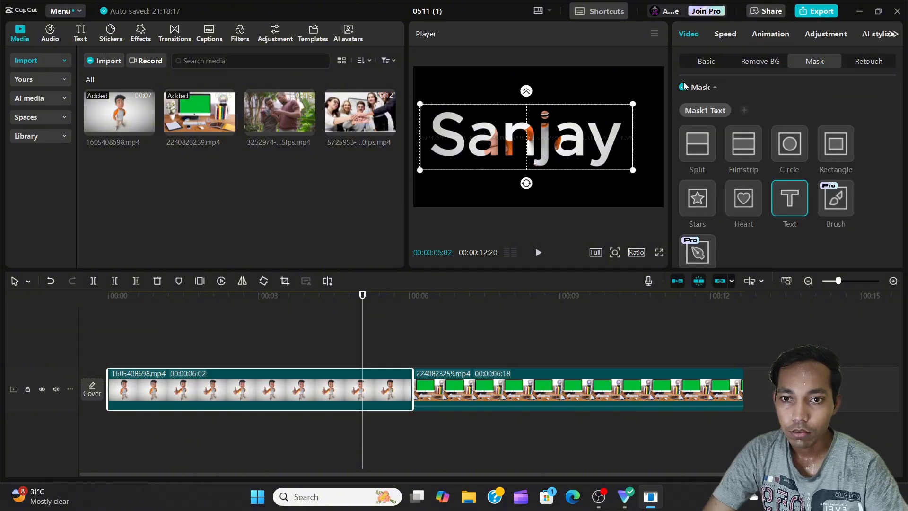
pyautogui.click(683, 87)
pyautogui.click(274, 348)
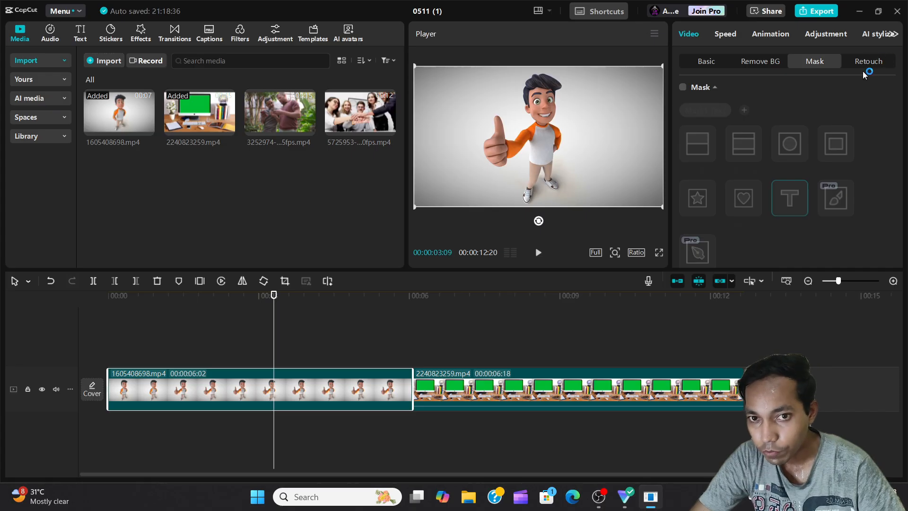
# Look over the first clip's Retouch categories: Face, Body, Face presets and Body presets
pyautogui.click(856, 61)
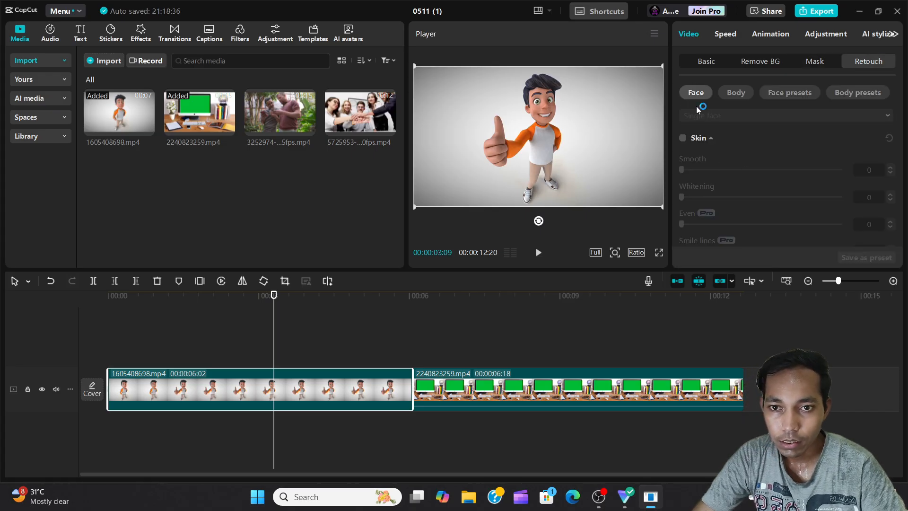
pyautogui.click(743, 95)
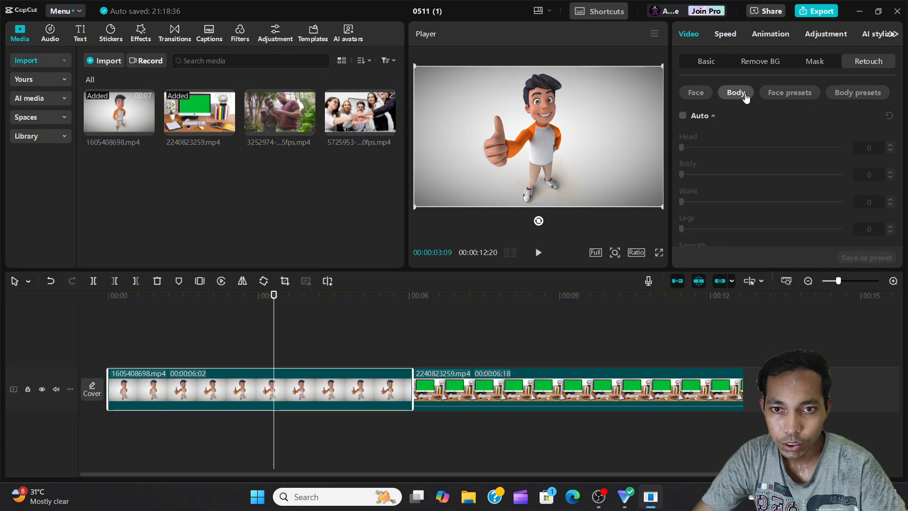
pyautogui.click(779, 95)
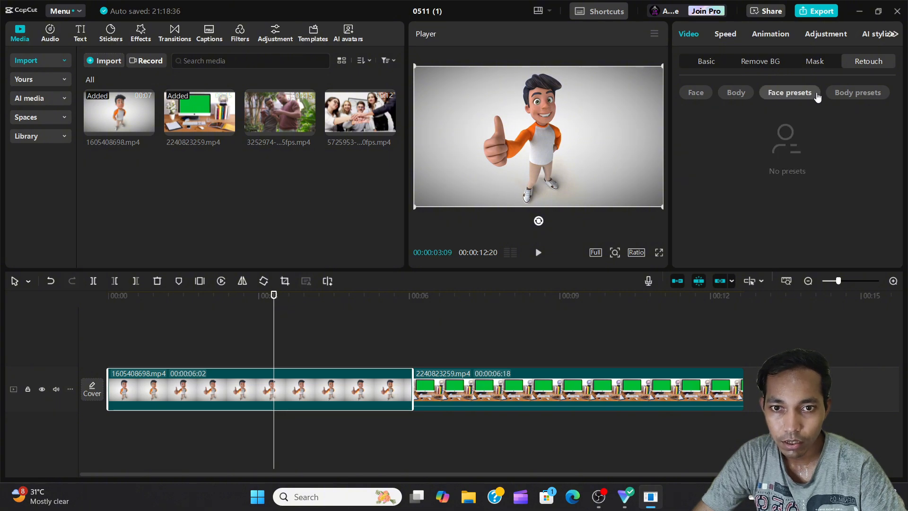
pyautogui.click(850, 94)
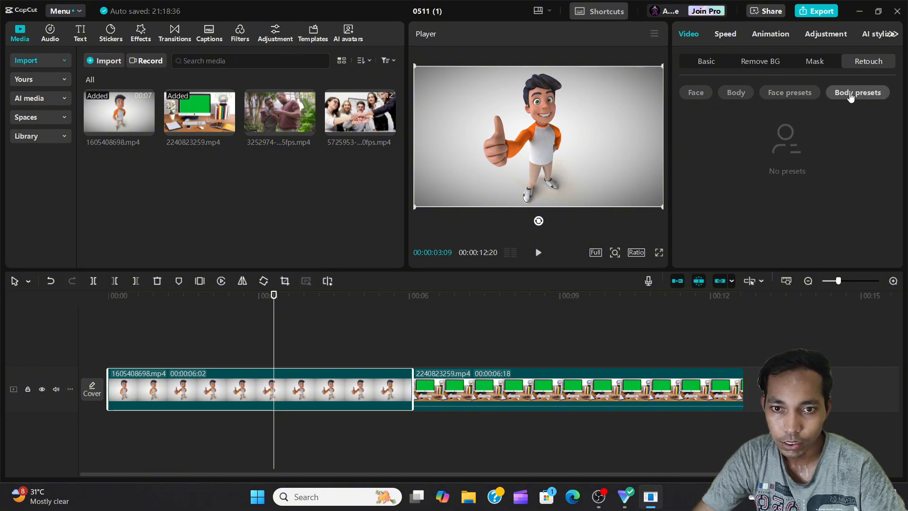
pyautogui.click(699, 95)
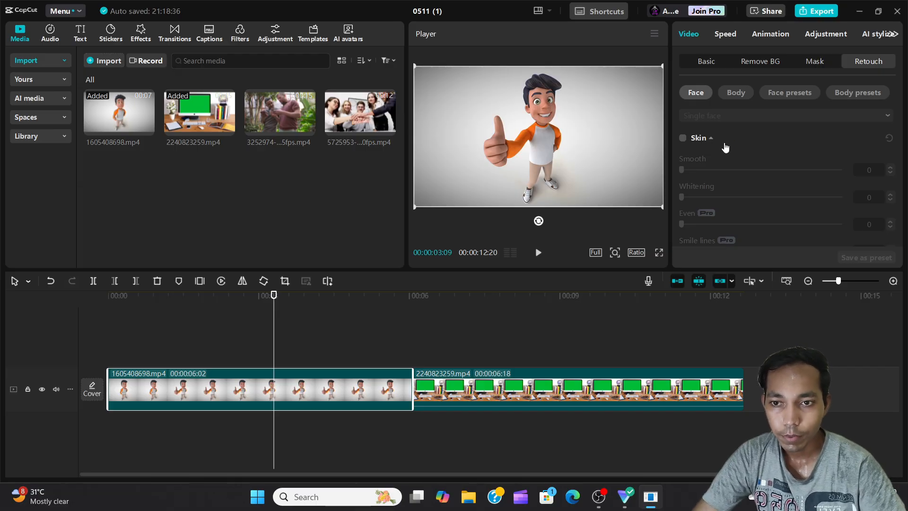
# Turn on Skin retouching for the first clip, allow facial and body recognition, set Smooth to 100 and check it full screen
pyautogui.click(683, 138)
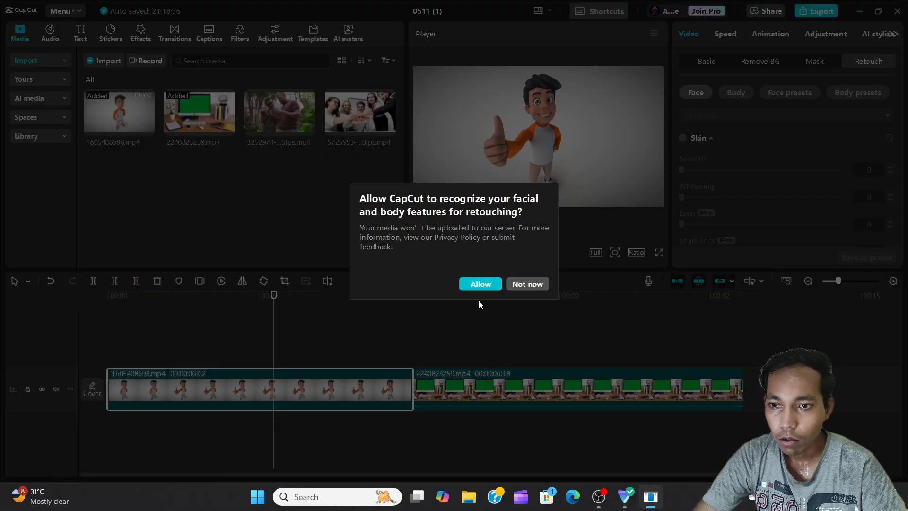
pyautogui.click(476, 287)
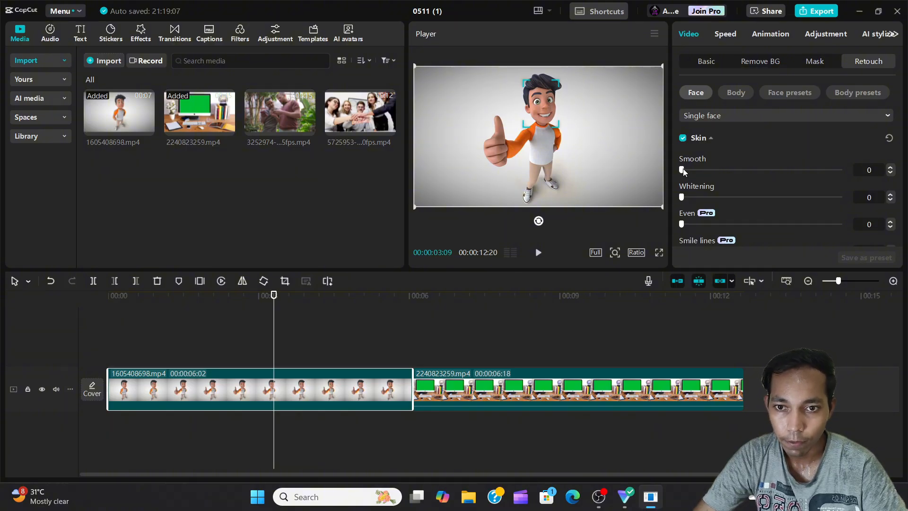
pyautogui.moveTo(683, 170); pyautogui.dragTo(710, 170)
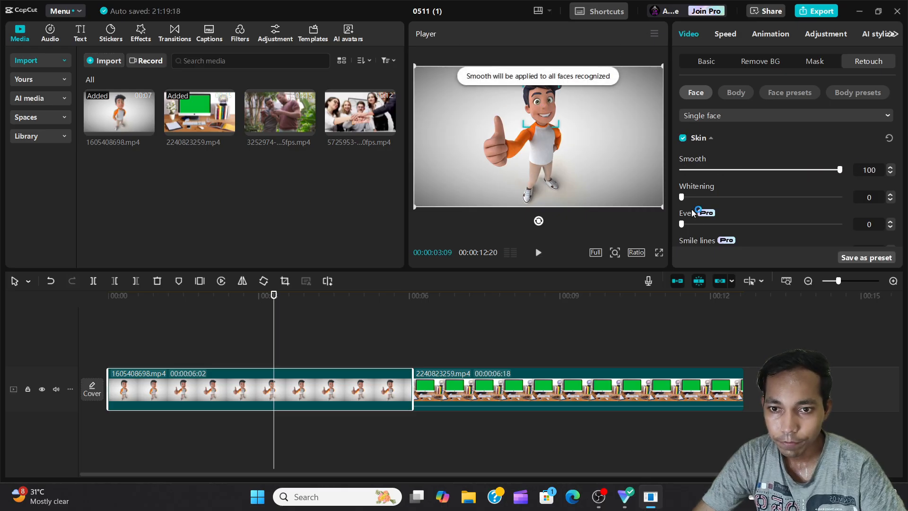
pyautogui.click(659, 252)
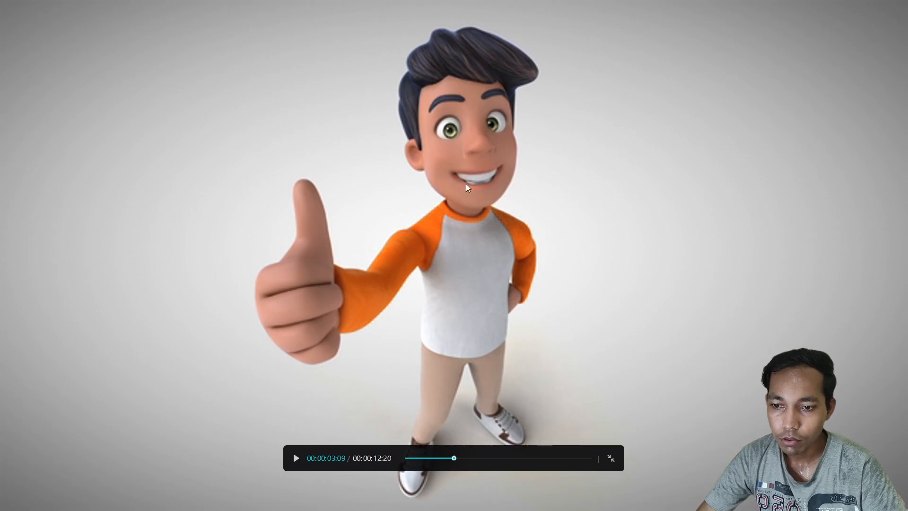
pyautogui.press('Escape')
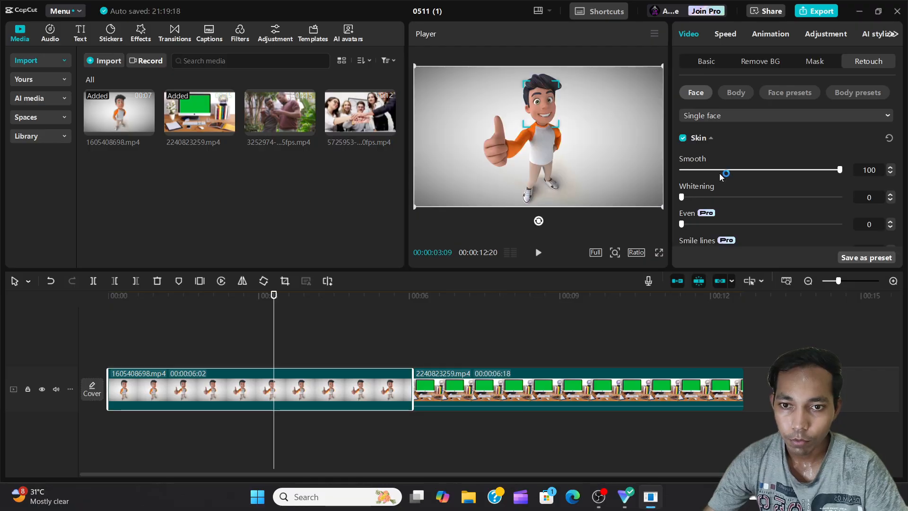
# Compare the frame in full screen with Skin retouching turned off and turned back on
pyautogui.click(682, 139)
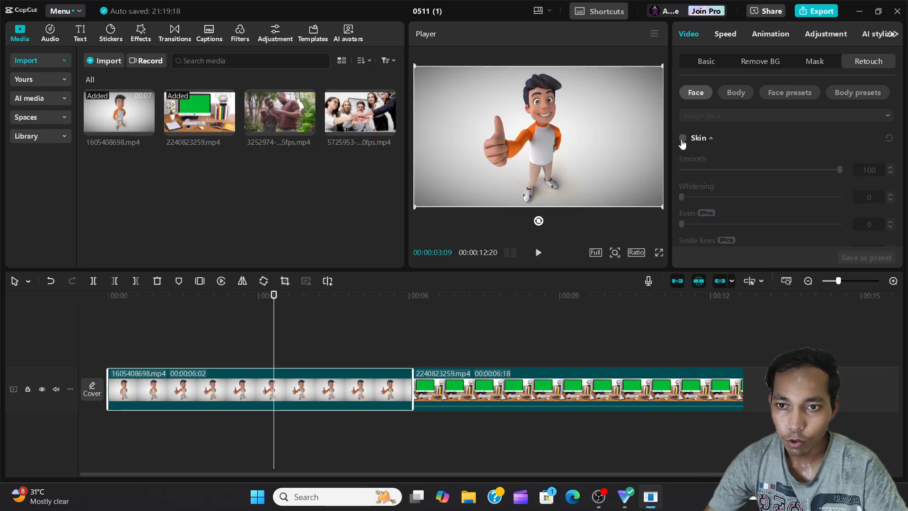
pyautogui.click(659, 252)
pyautogui.press('Escape')
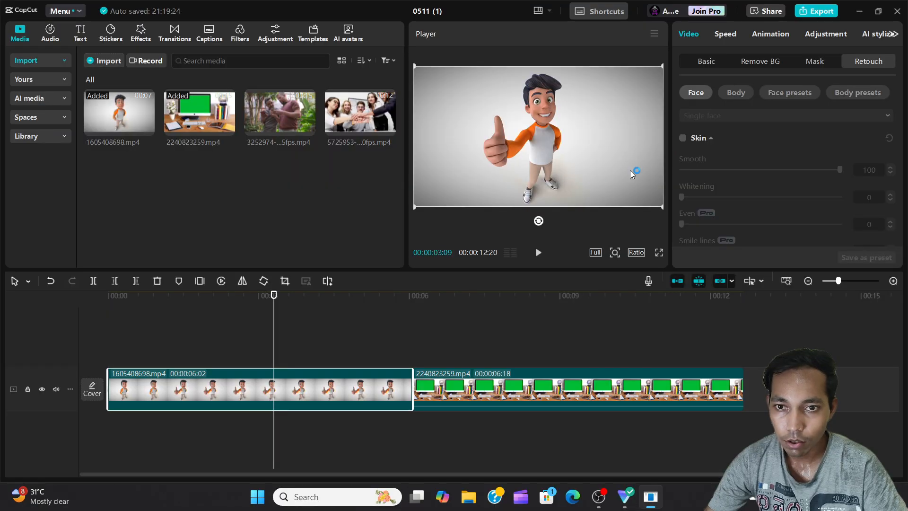
pyautogui.click(684, 138)
pyautogui.click(659, 253)
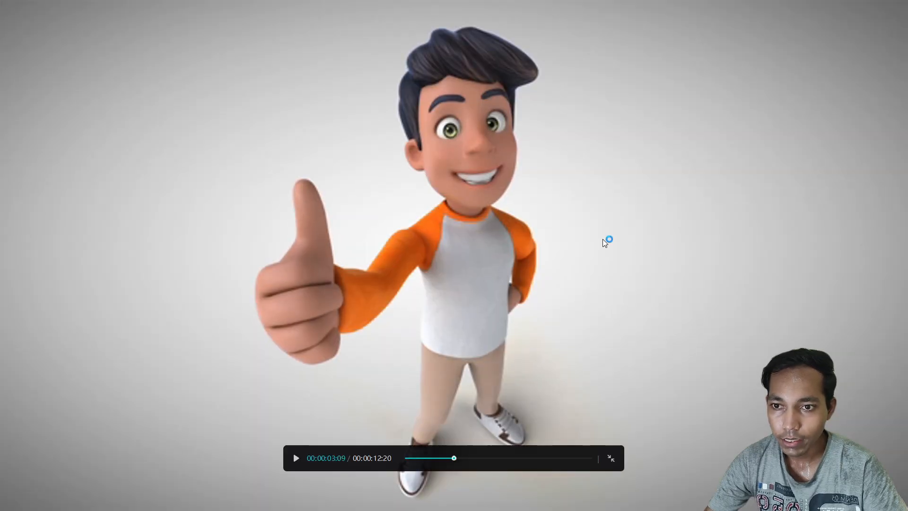
pyautogui.press('Escape')
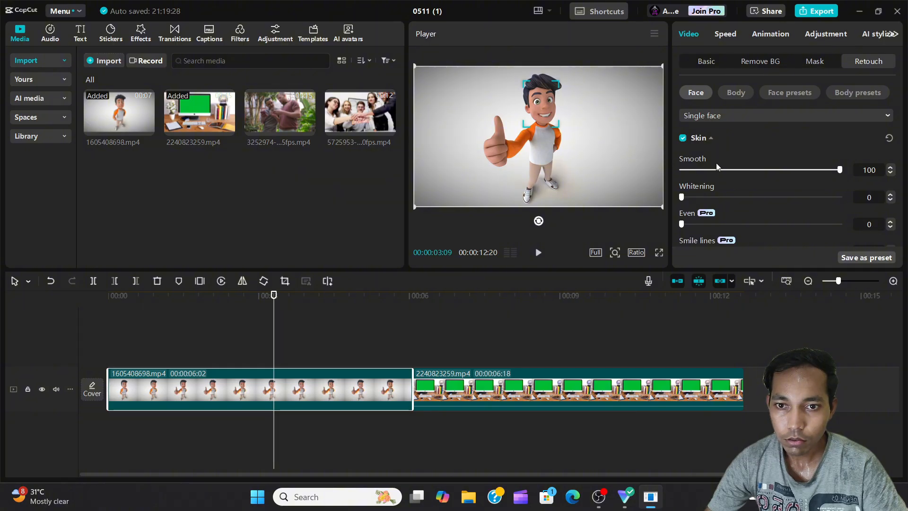
# Reset Smooth to 0, try Whitening at 100 and return it to 0, and look through the remaining face settings
pyautogui.moveTo(716, 165); pyautogui.dragTo(617, 186)
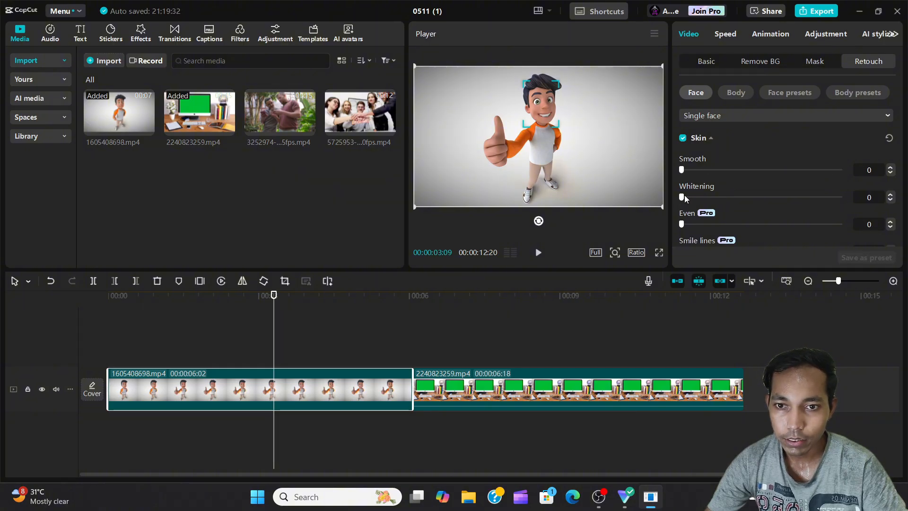
pyautogui.moveTo(685, 194); pyautogui.dragTo(865, 195)
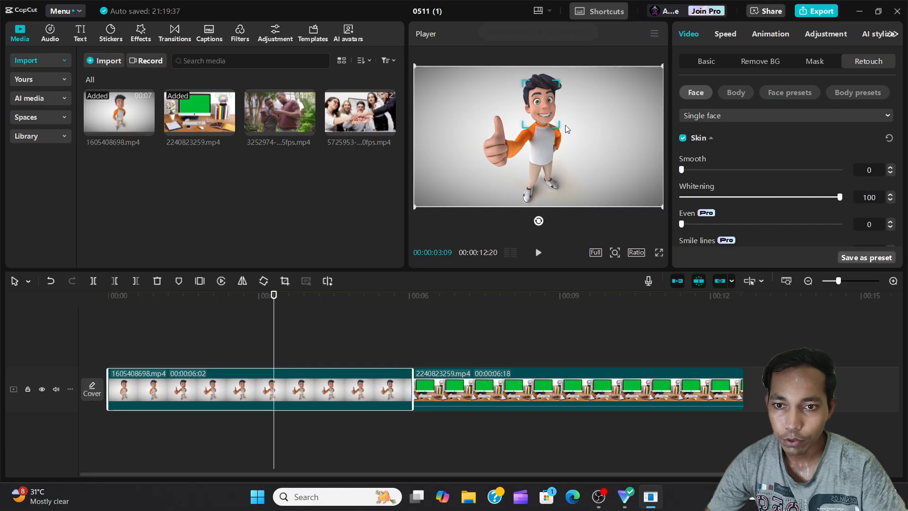
pyautogui.moveTo(685, 199); pyautogui.dragTo(659, 201)
pyautogui.scroll(-3, 734, 228)
pyautogui.scroll(5, 720, 215)
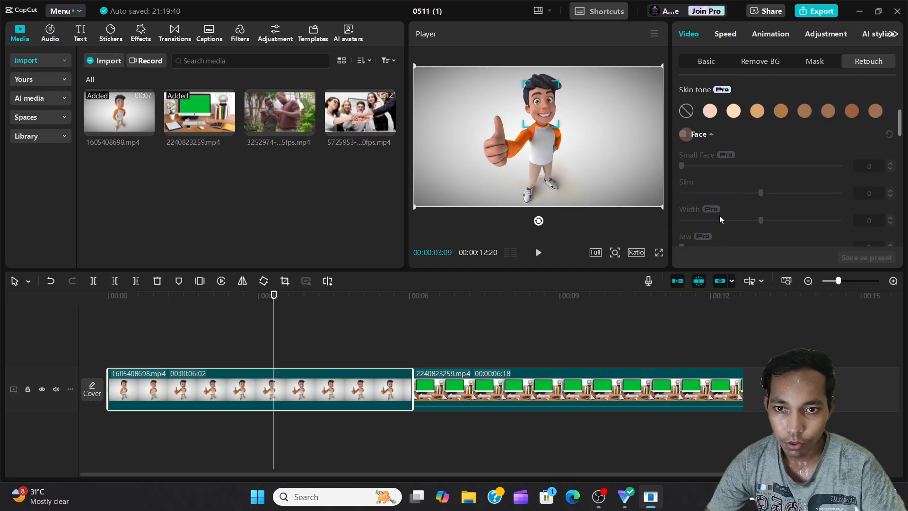
pyautogui.scroll(-4, 720, 214)
pyautogui.scroll(5, 719, 214)
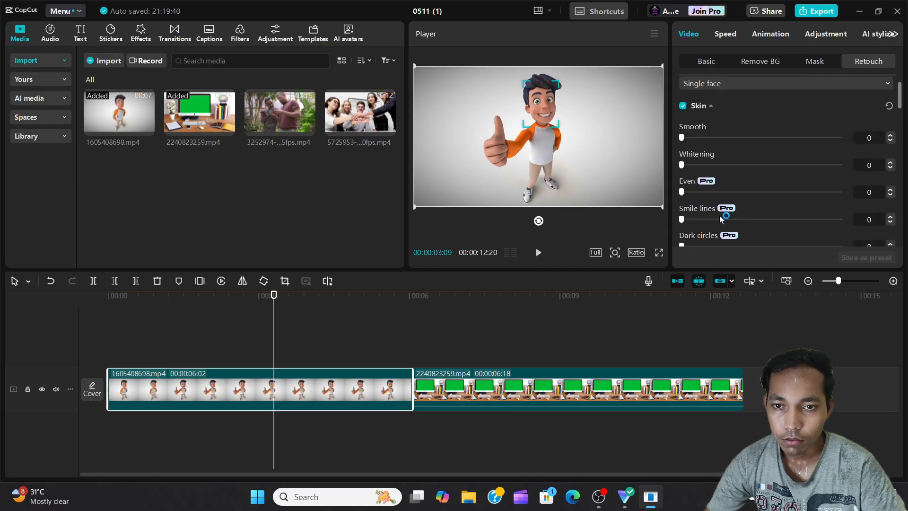
# Turn on Auto body retouching for the first clip and look through its adjustments
pyautogui.click(734, 97)
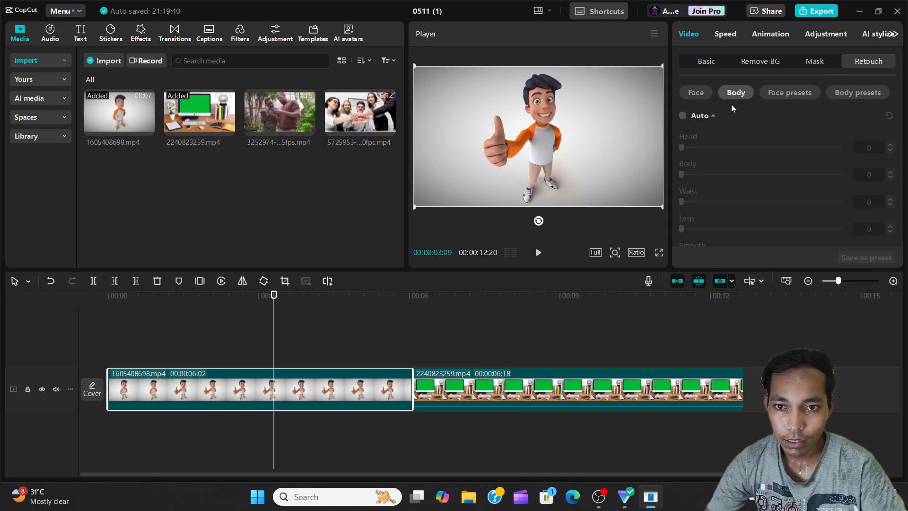
pyautogui.click(681, 117)
pyautogui.scroll(-3, 719, 169)
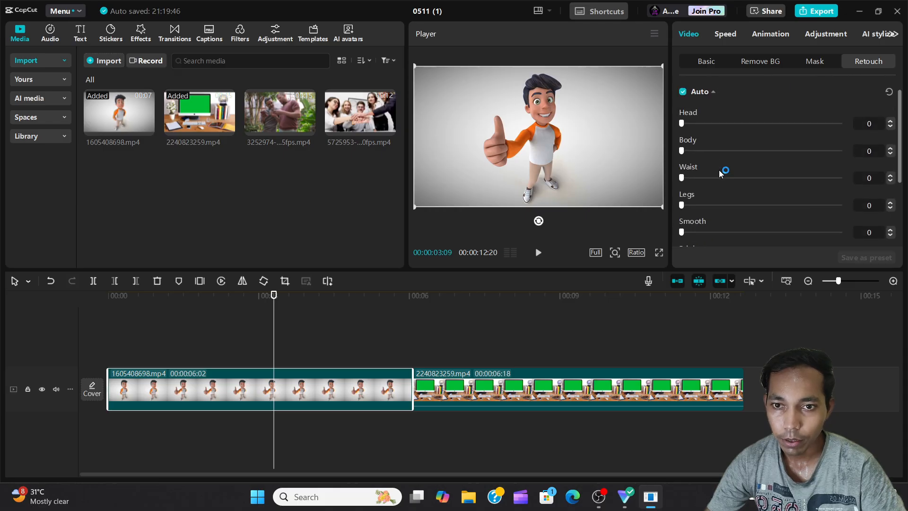
pyautogui.scroll(-3, 703, 199)
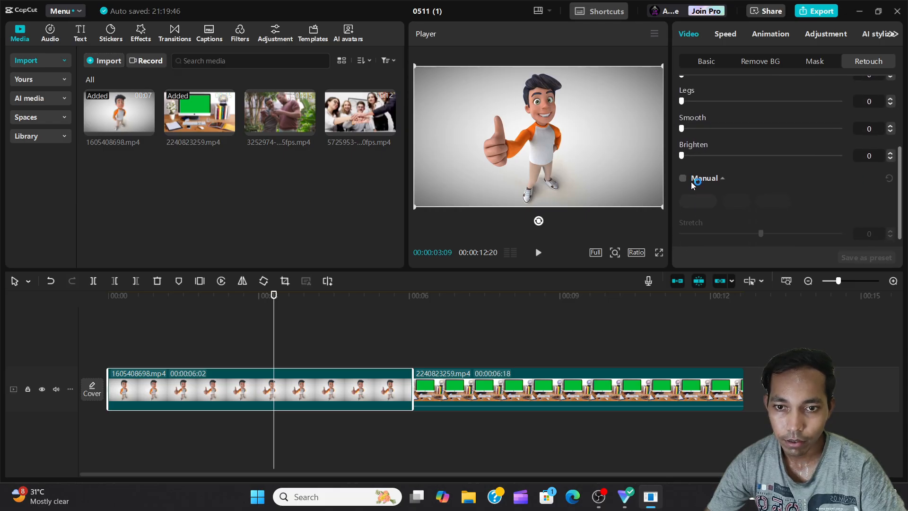
# Turn on Manual body retouching and switch it from Stretch to Slim
pyautogui.click(682, 167)
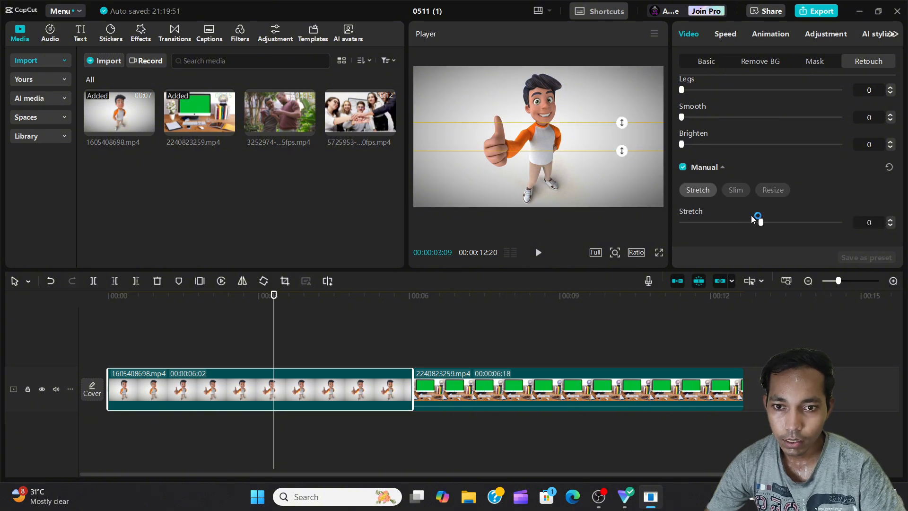
pyautogui.click(735, 189)
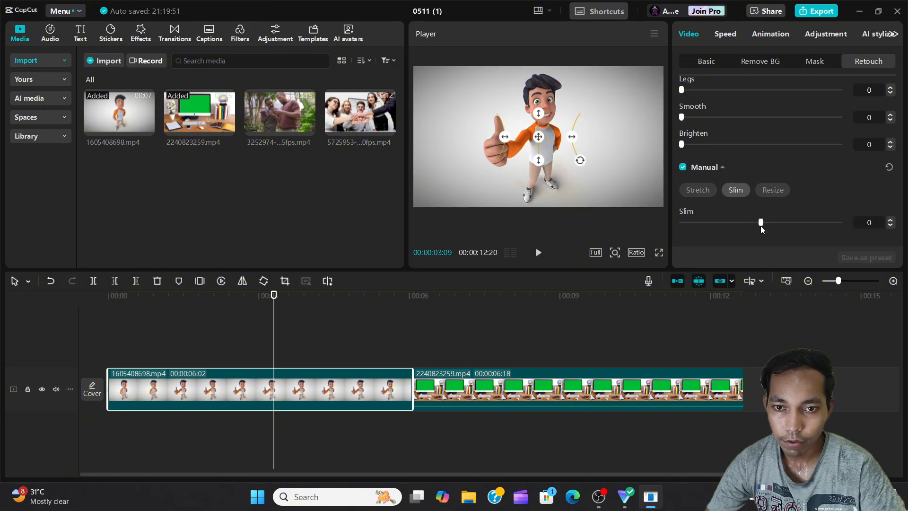
pyautogui.moveTo(761, 225)
pyautogui.mouseDown()
pyautogui.moveTo(843, 223)
pyautogui.moveTo(656, 235)
pyautogui.moveTo(760, 230)
pyautogui.mouseUp()
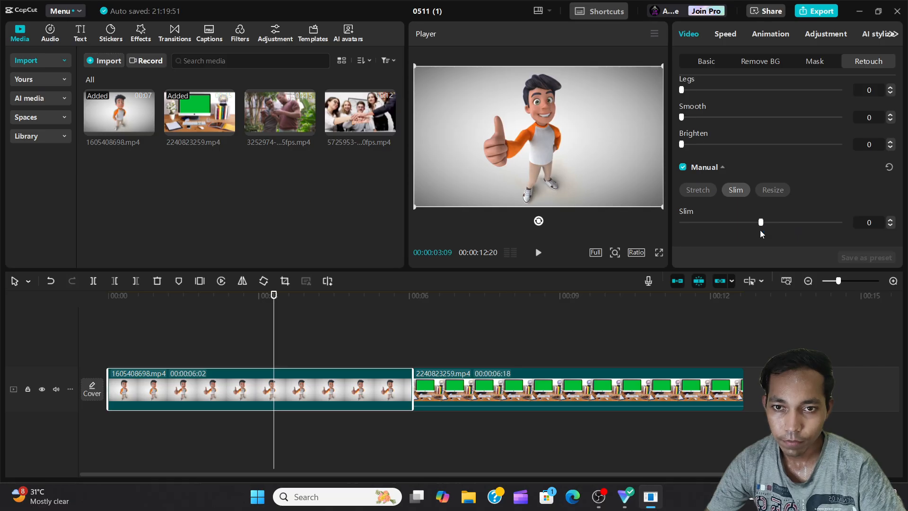
pyautogui.scroll(3, 735, 181)
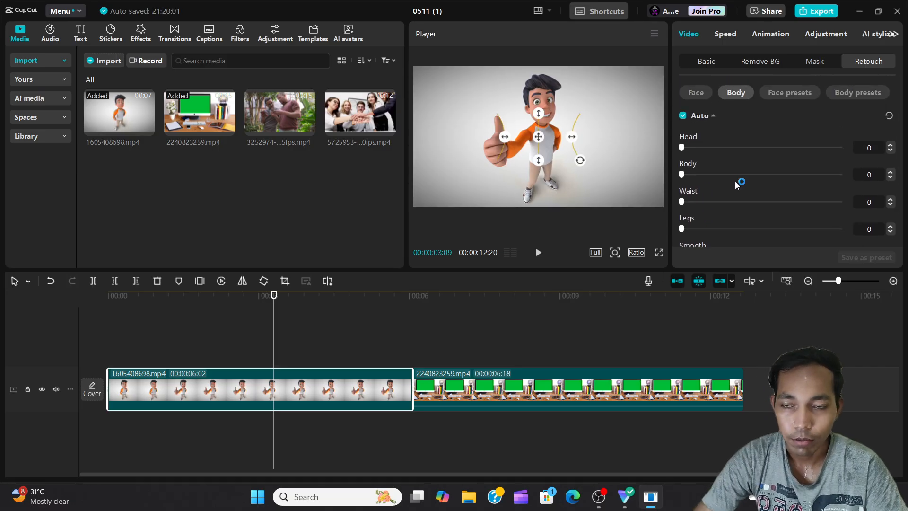
# With the playhead at 00:00:02:11, slow the first clip to 0.51x and set its duration to 10.0 s
pyautogui.click(228, 368)
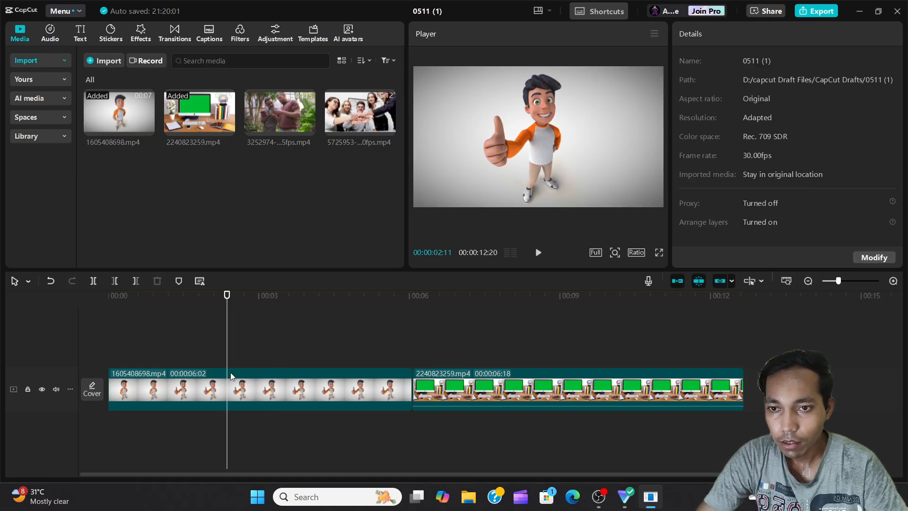
pyautogui.click(231, 376)
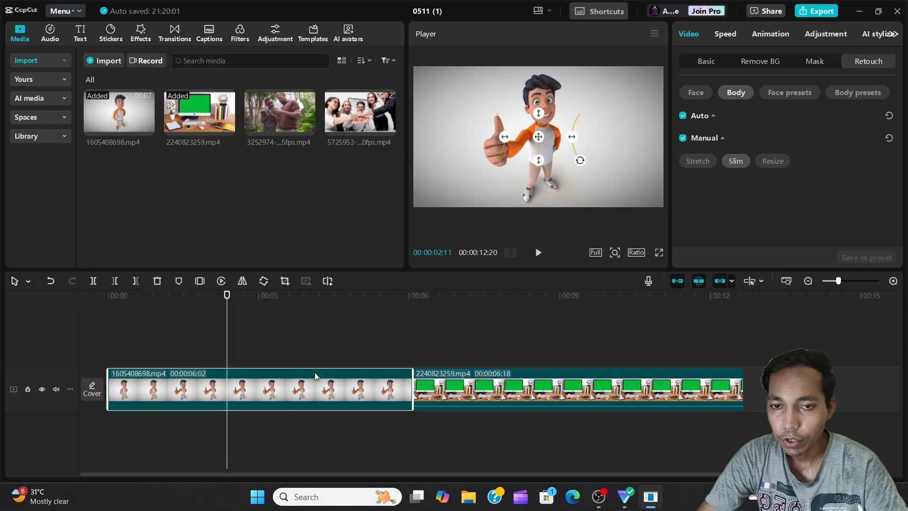
pyautogui.click(725, 34)
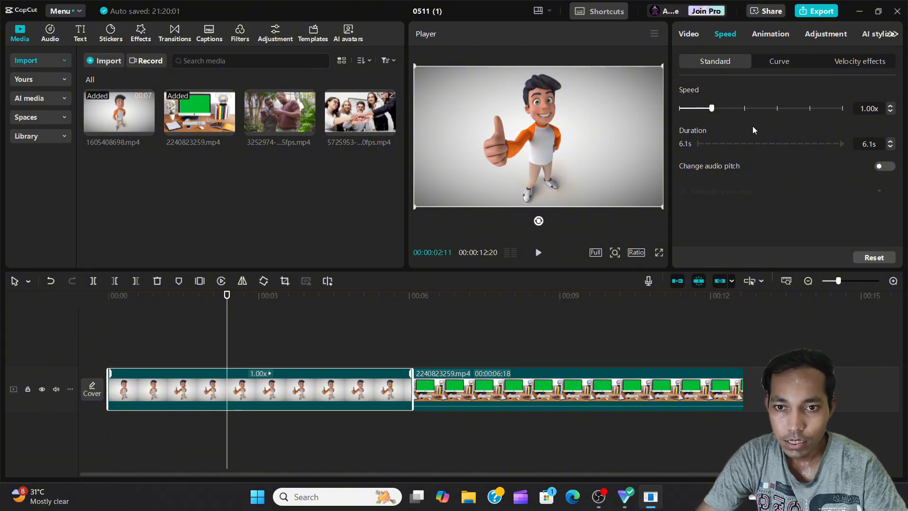
pyautogui.moveTo(712, 110); pyautogui.dragTo(694, 114)
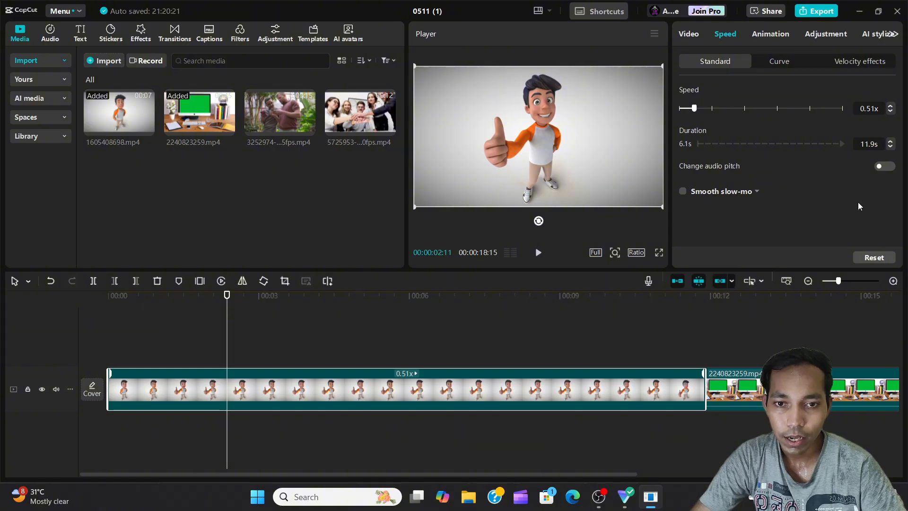
pyautogui.moveTo(875, 144); pyautogui.dragTo(857, 143)
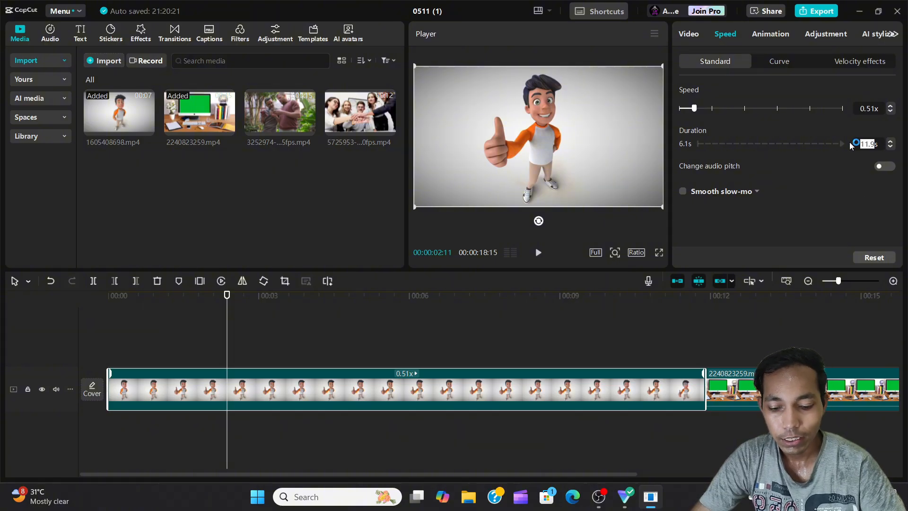
pyautogui.press('Return')
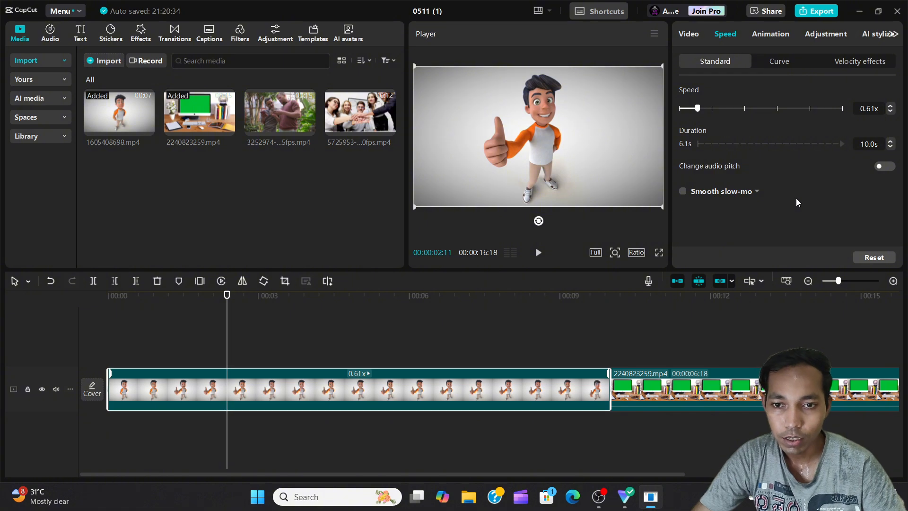
# Try Smooth slow-mo with frame blending on the slowed first clip and turn it off again
pyautogui.click(682, 191)
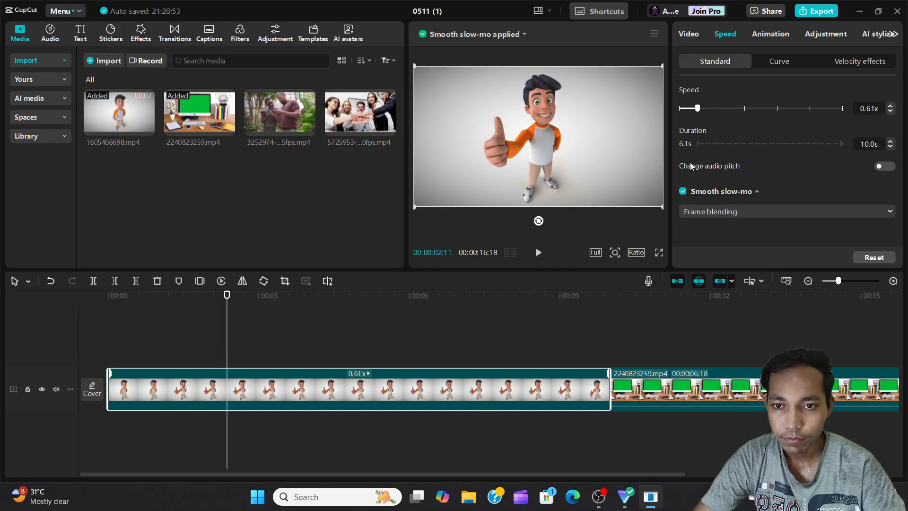
pyautogui.click(683, 191)
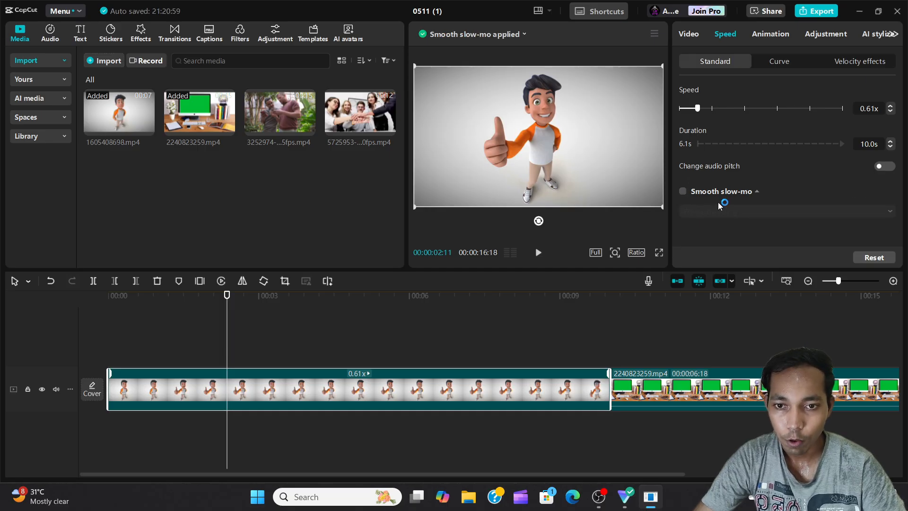
# Apply the Jump cut speed curve to the first clip
pyautogui.click(788, 61)
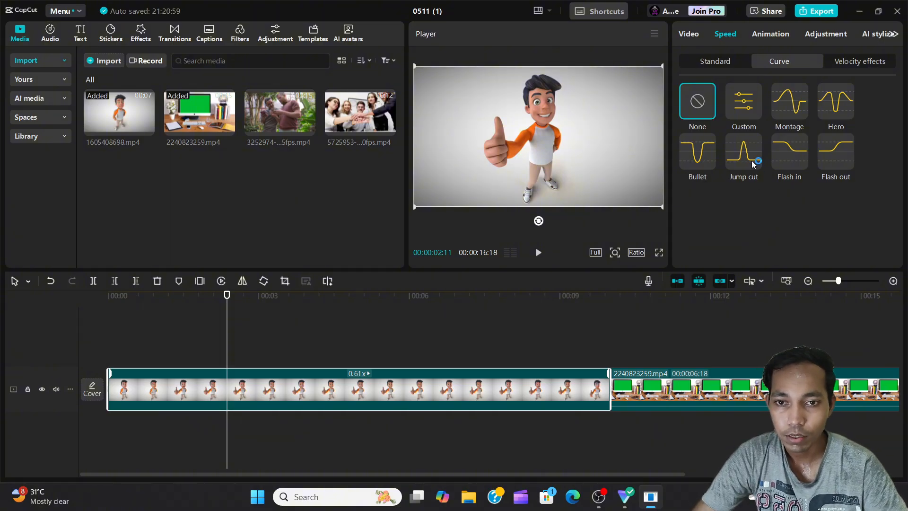
pyautogui.click(749, 157)
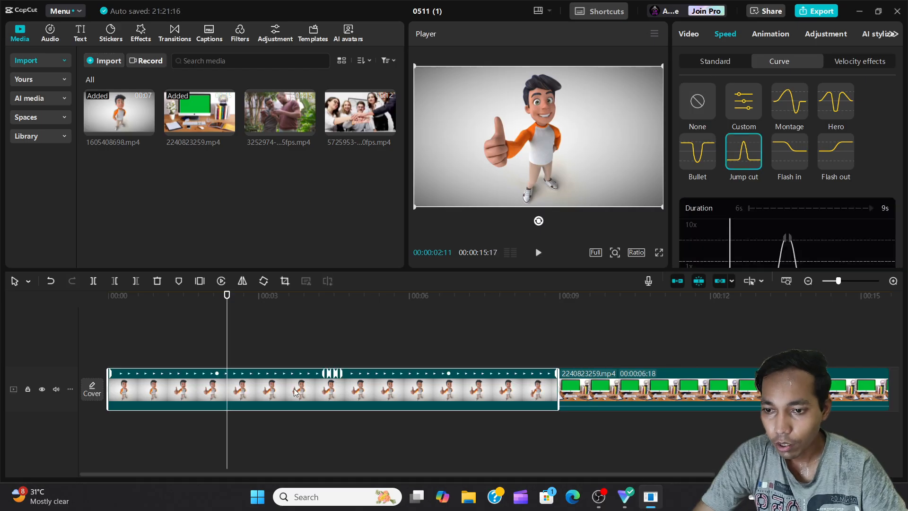
# Try widening the Jump cut curve's spike on both sides and raising its peak to about 10x, and reset the curve
pyautogui.scroll(-5, 709, 184)
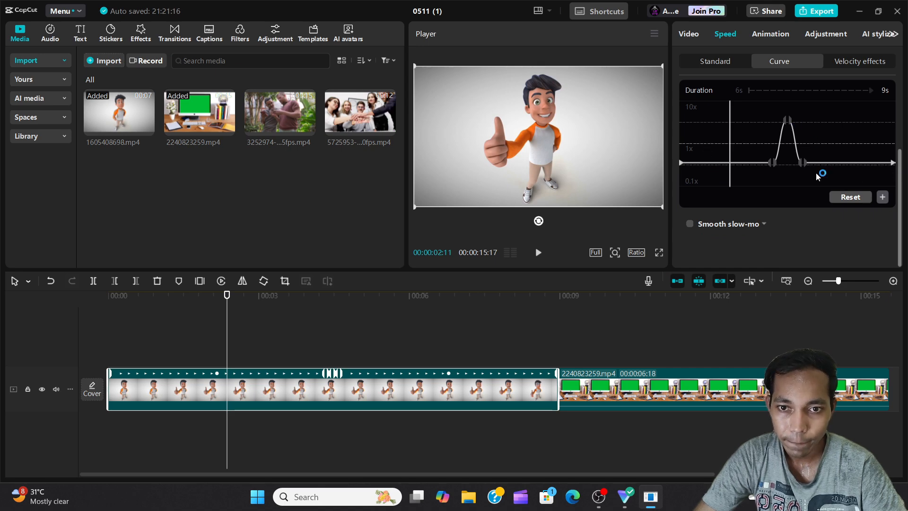
pyautogui.click(773, 163)
pyautogui.moveTo(775, 164); pyautogui.dragTo(739, 168)
pyautogui.moveTo(802, 162); pyautogui.dragTo(841, 156)
pyautogui.moveTo(784, 121); pyautogui.dragTo(787, 103)
pyautogui.scroll(3, 796, 141)
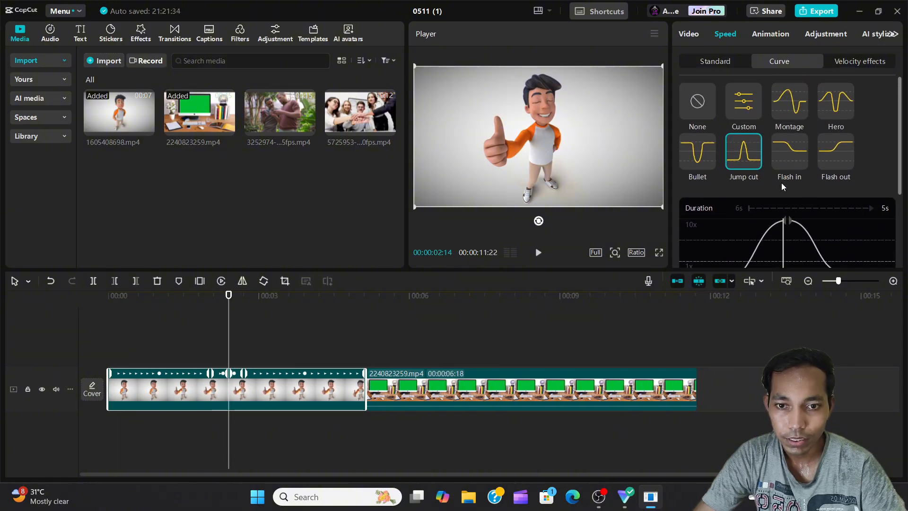
pyautogui.scroll(-3, 802, 178)
pyautogui.click(846, 197)
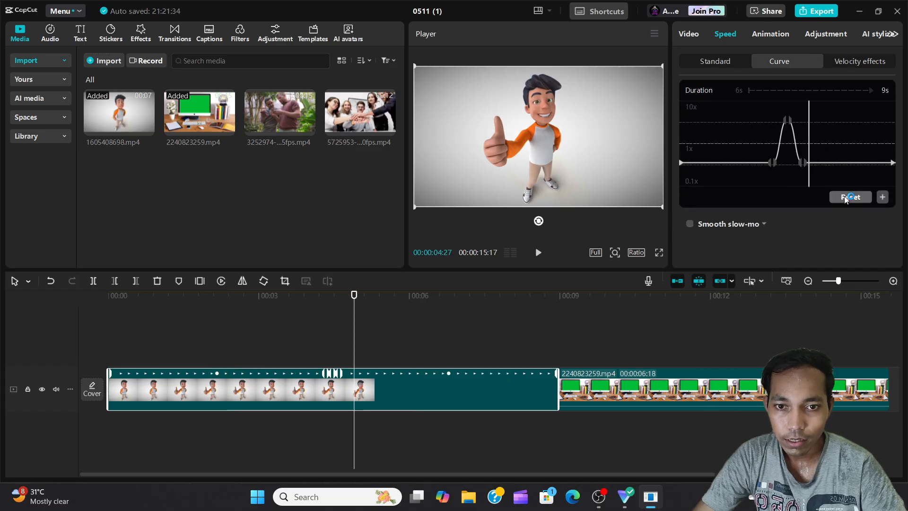
# Add a speed point at 00:00:06:04 on the Jump cut curve, after the spike, and raise it above 1x
pyautogui.scroll(2, 795, 169)
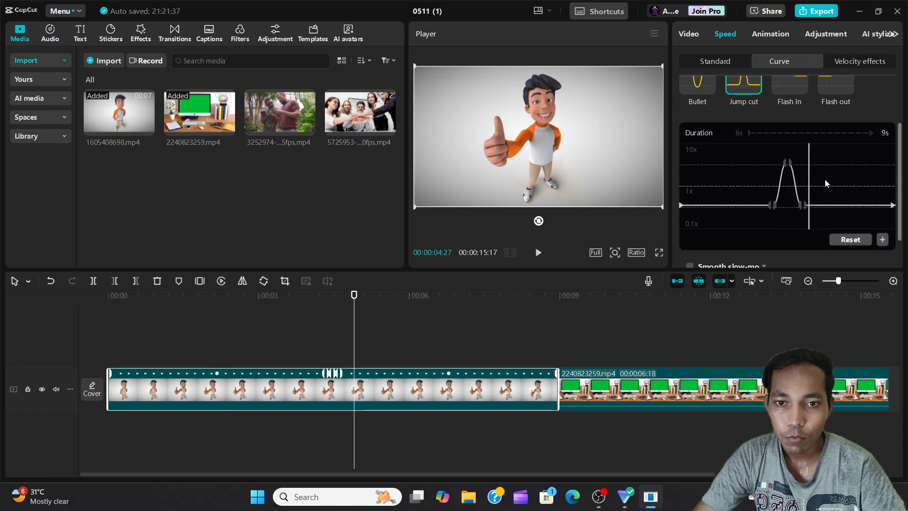
pyautogui.click(835, 170)
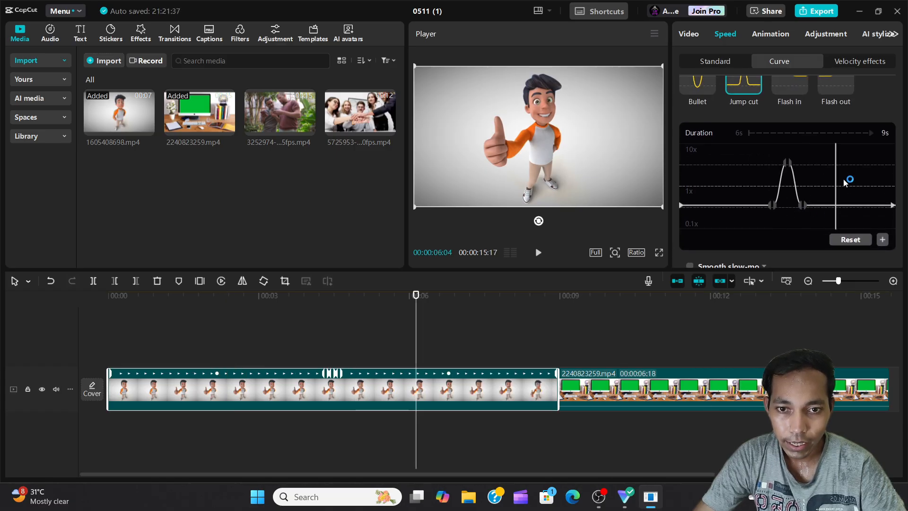
pyautogui.click(882, 239)
pyautogui.moveTo(836, 206); pyautogui.dragTo(835, 172)
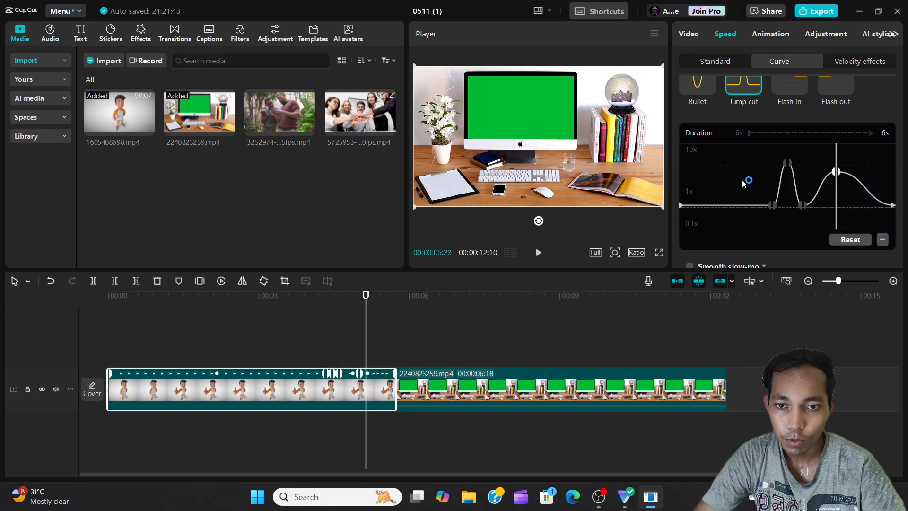
# Add a speed point near 00:00:01:27, before the Jump cut spike, and raise it to about the spike's height
pyautogui.click(724, 185)
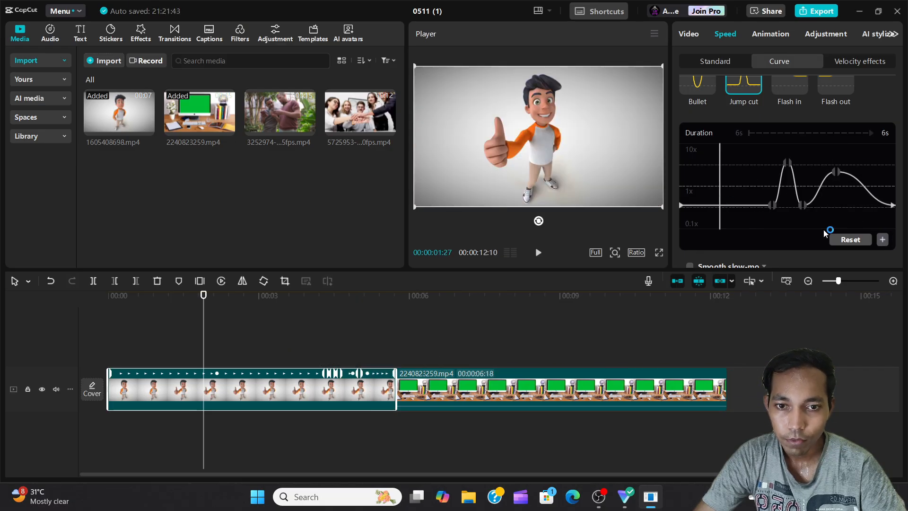
pyautogui.click(883, 239)
pyautogui.click(716, 188)
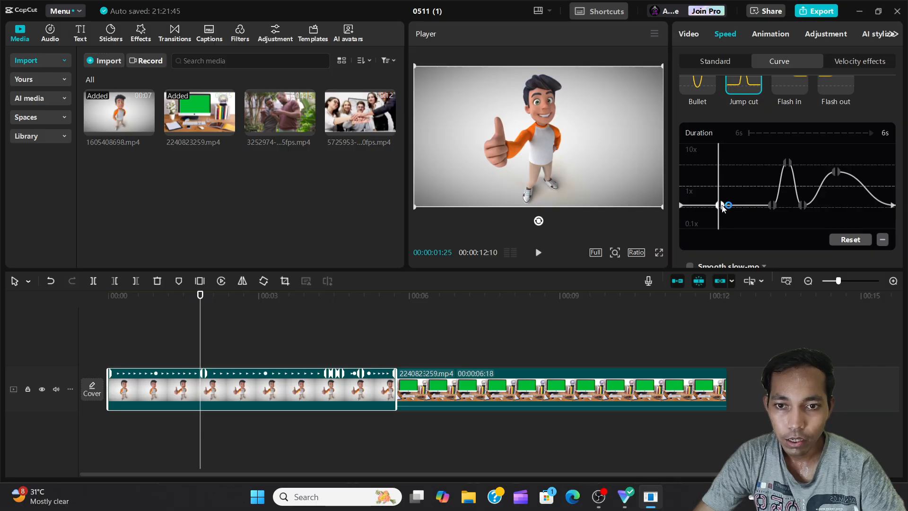
pyautogui.moveTo(721, 205); pyautogui.dragTo(722, 164)
pyautogui.moveTo(717, 205); pyautogui.dragTo(722, 169)
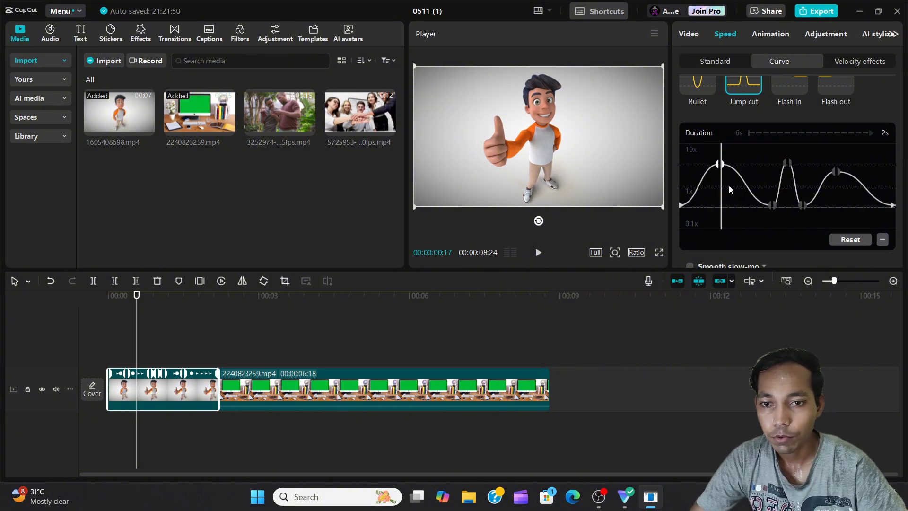
# Switch the first clip to the Custom speed curve and show the available Velocity effects
pyautogui.scroll(3, 729, 185)
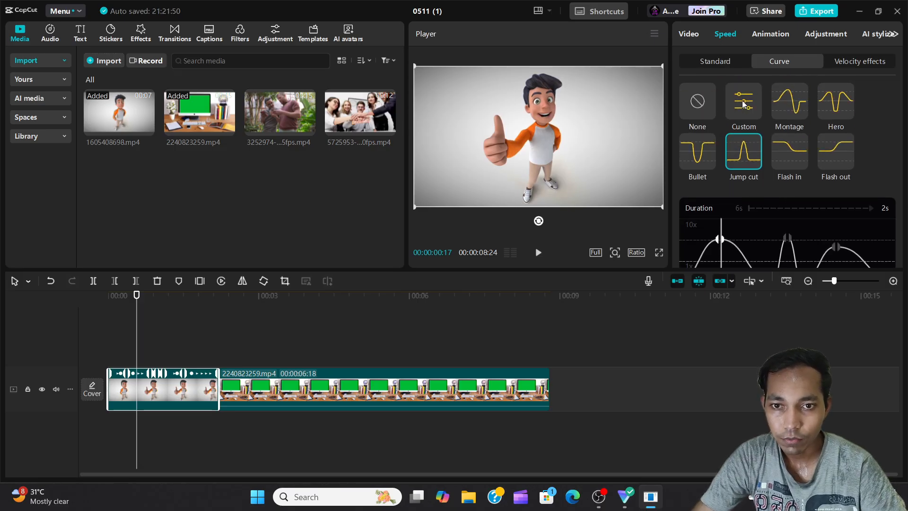
pyautogui.click(744, 102)
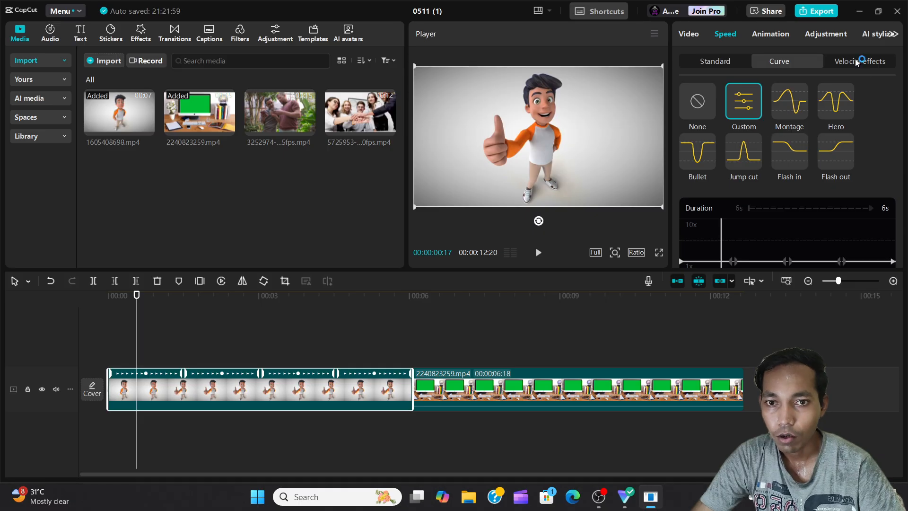
pyautogui.click(853, 61)
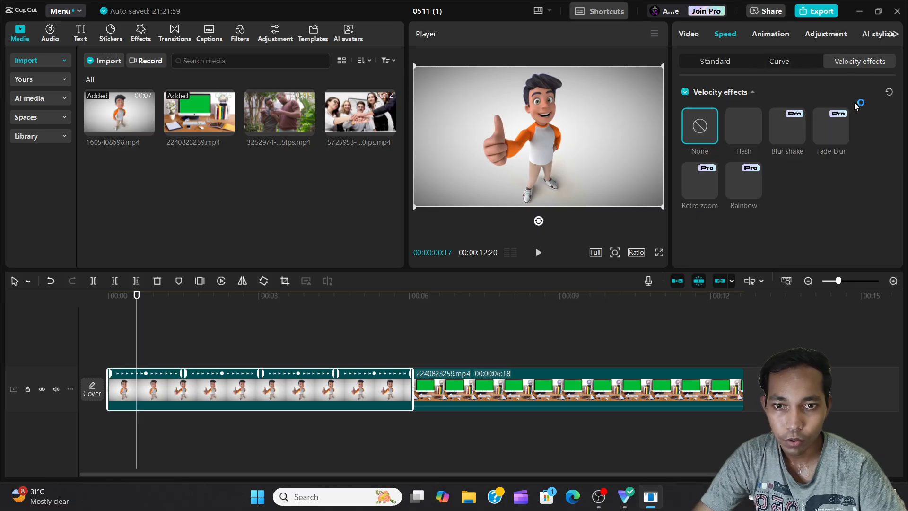